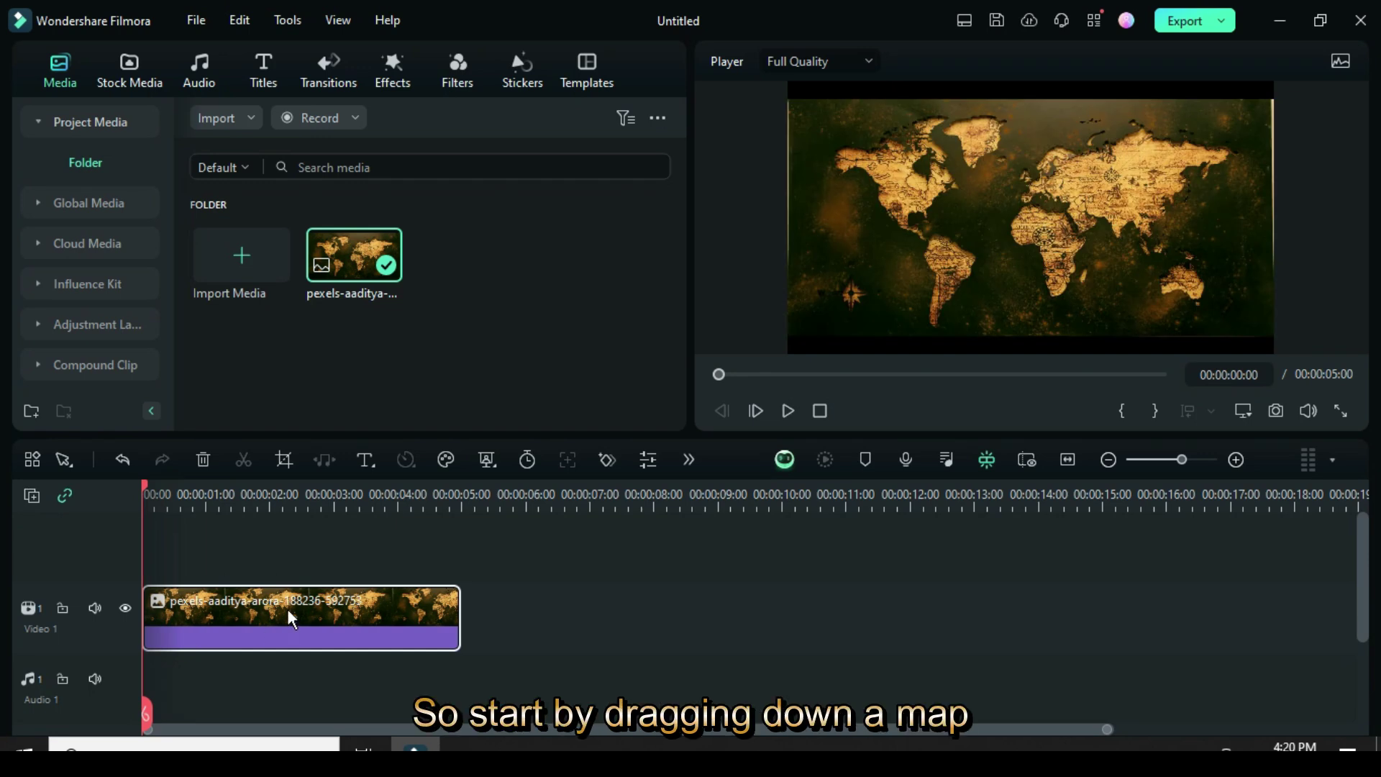
# Step: Crop the world map clip to fill the frame and switch to the Titles library
pyautogui.rightClick(287, 609)
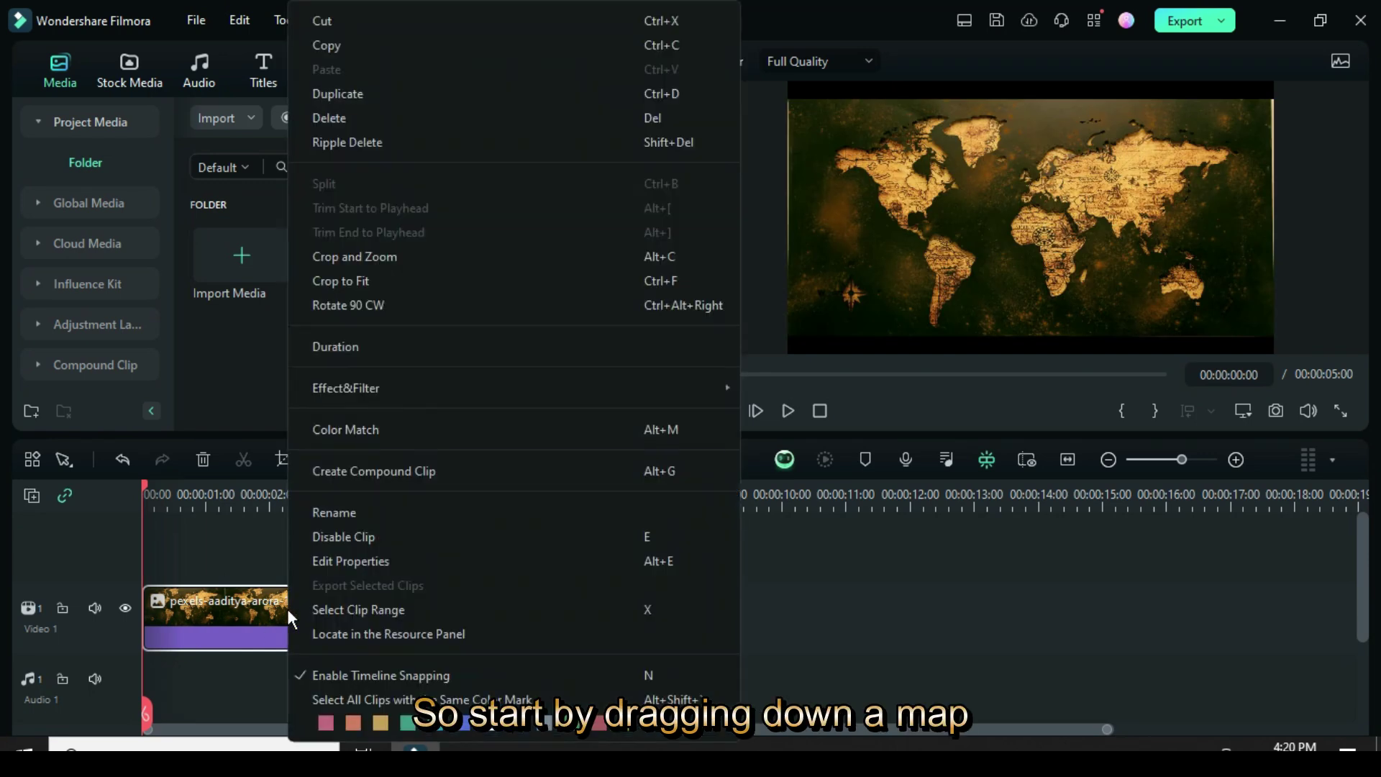
pyautogui.click(357, 281)
pyautogui.click(265, 70)
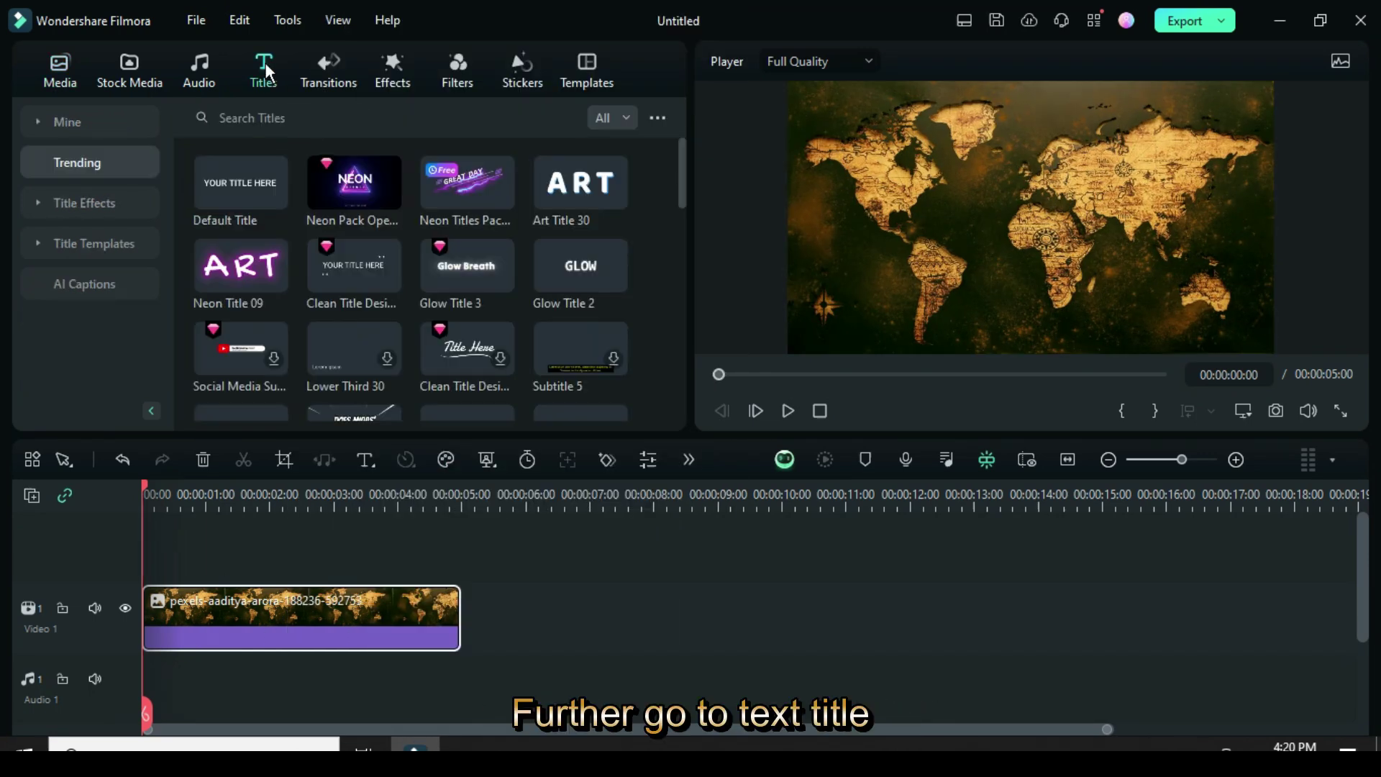
# Step: Add a second video track and place a Default Title on it above the map, selected for editing
pyautogui.click(39, 493)
pyautogui.click(86, 523)
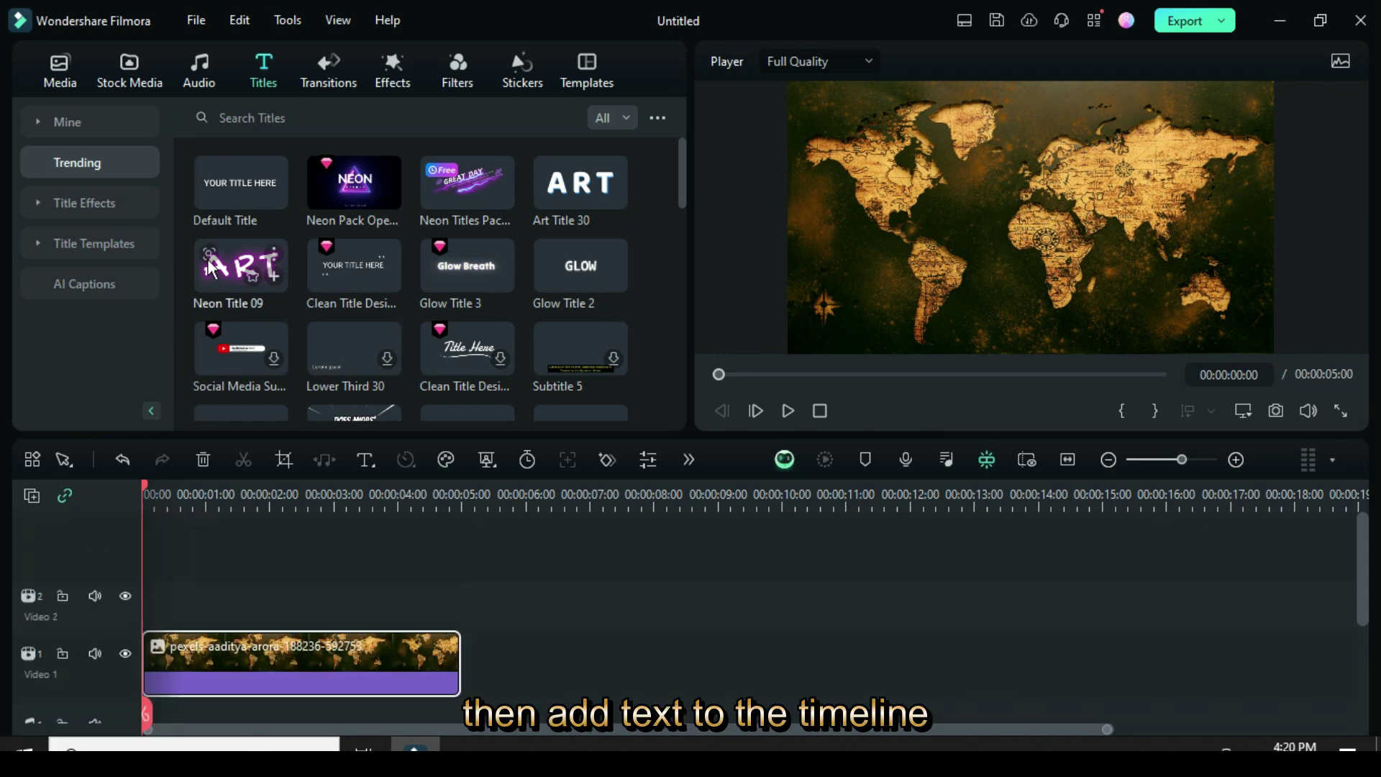
pyautogui.click(274, 194)
pyautogui.click(255, 598)
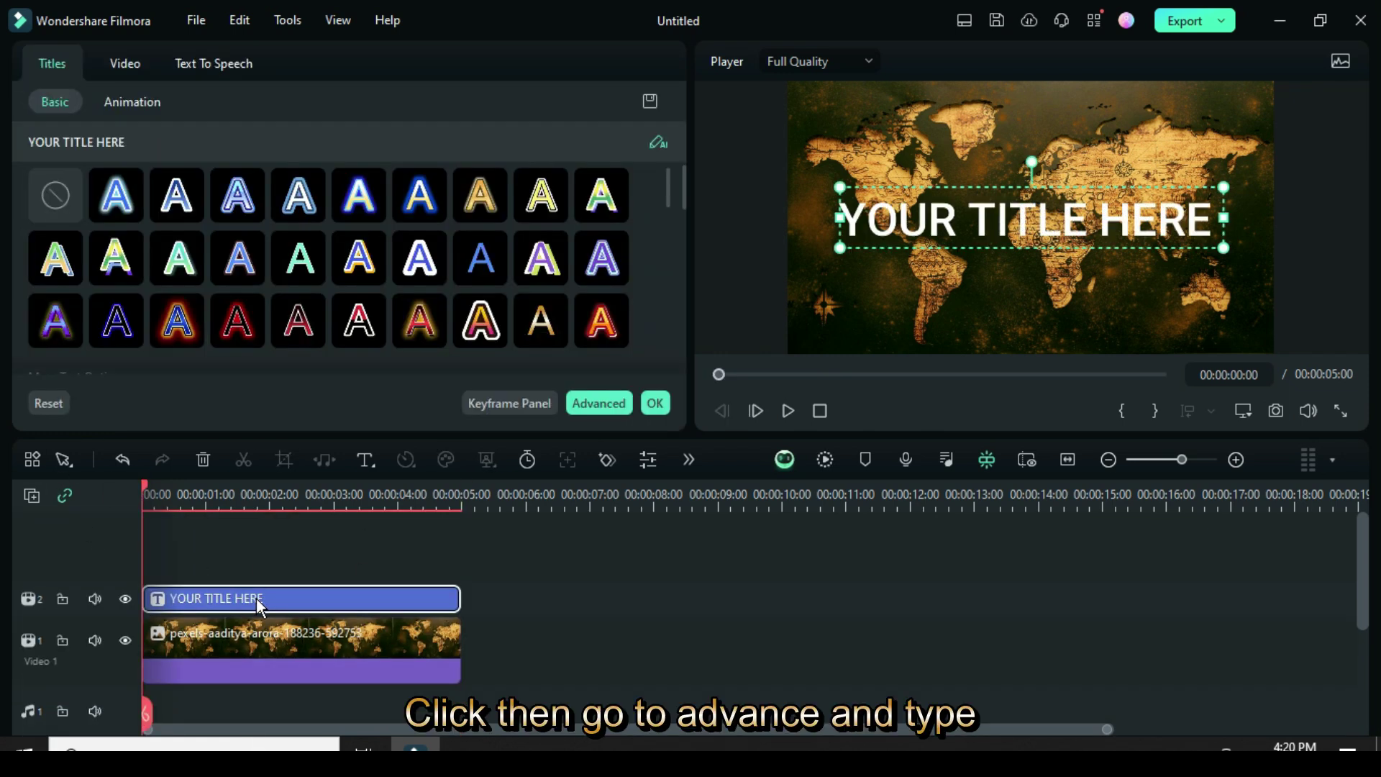
# Step: In Advanced Text Edit, replace the title with a dashed line, centre it, fill it red and add a shadow
pyautogui.click(599, 401)
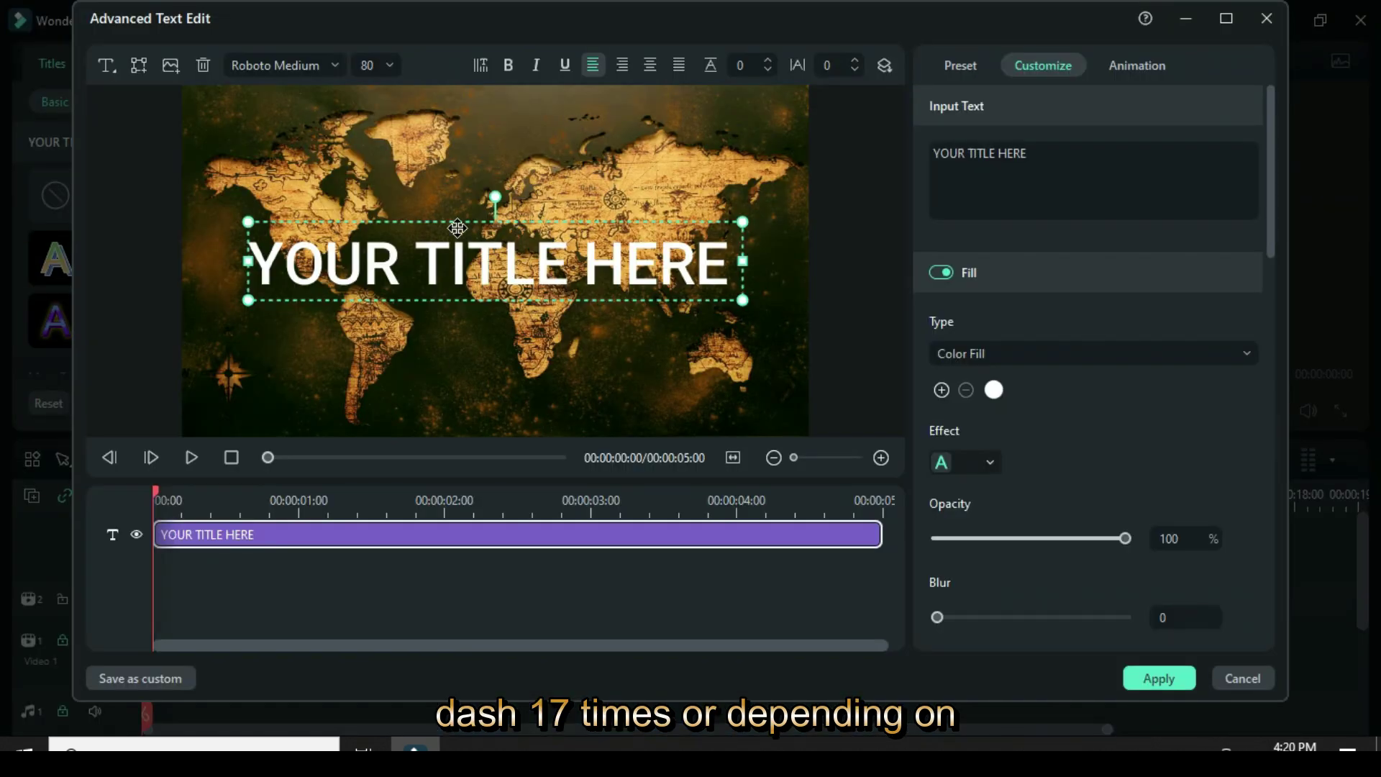
pyautogui.doubleClick(541, 259)
pyautogui.write('----')
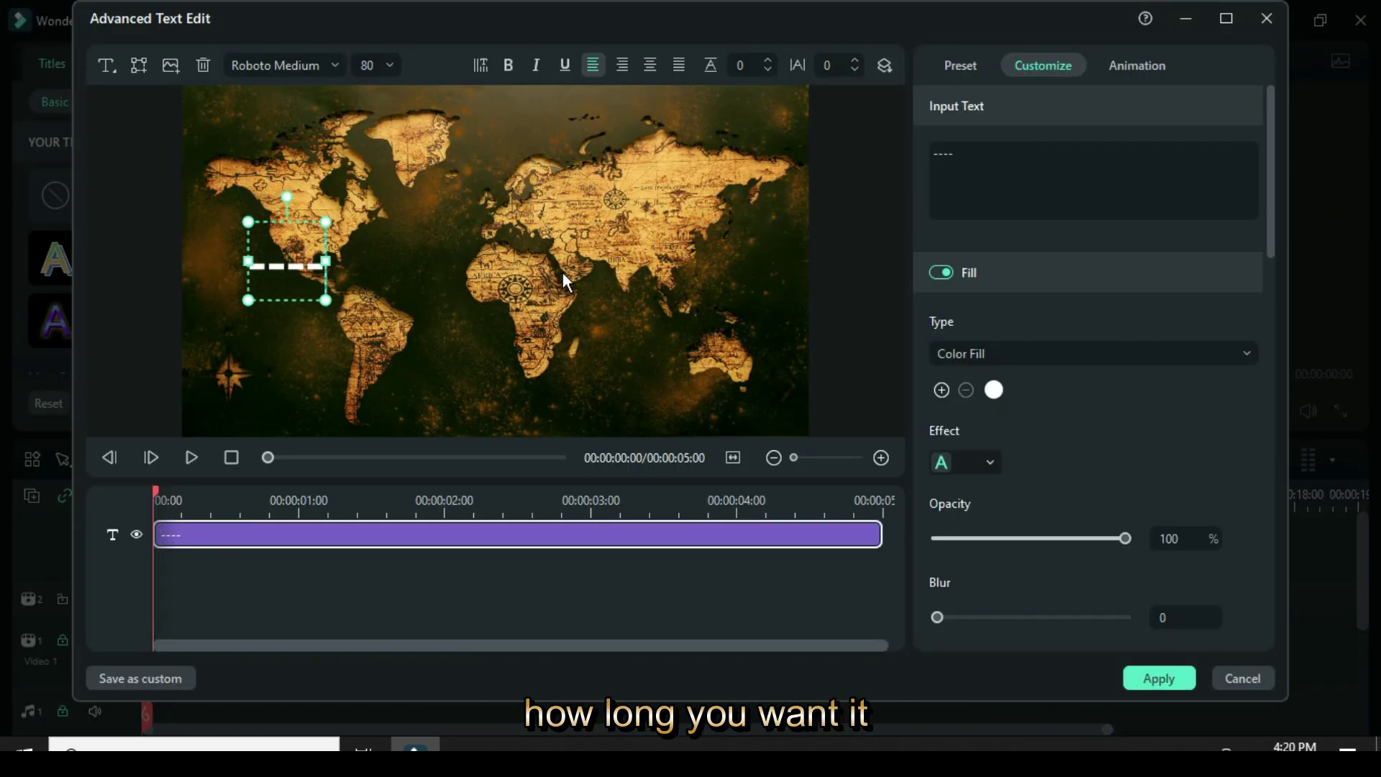
pyautogui.write('-------------')
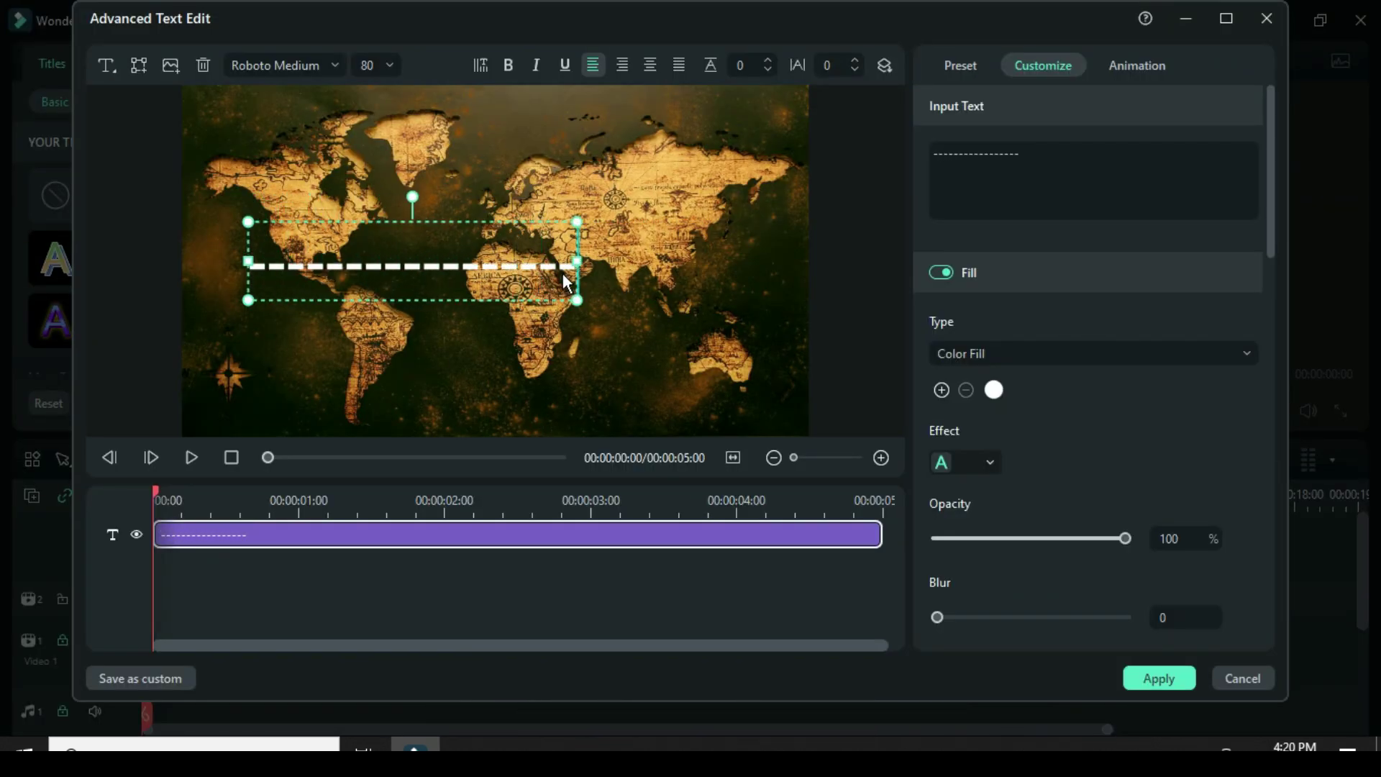
pyautogui.moveTo(424, 259); pyautogui.dragTo(507, 260)
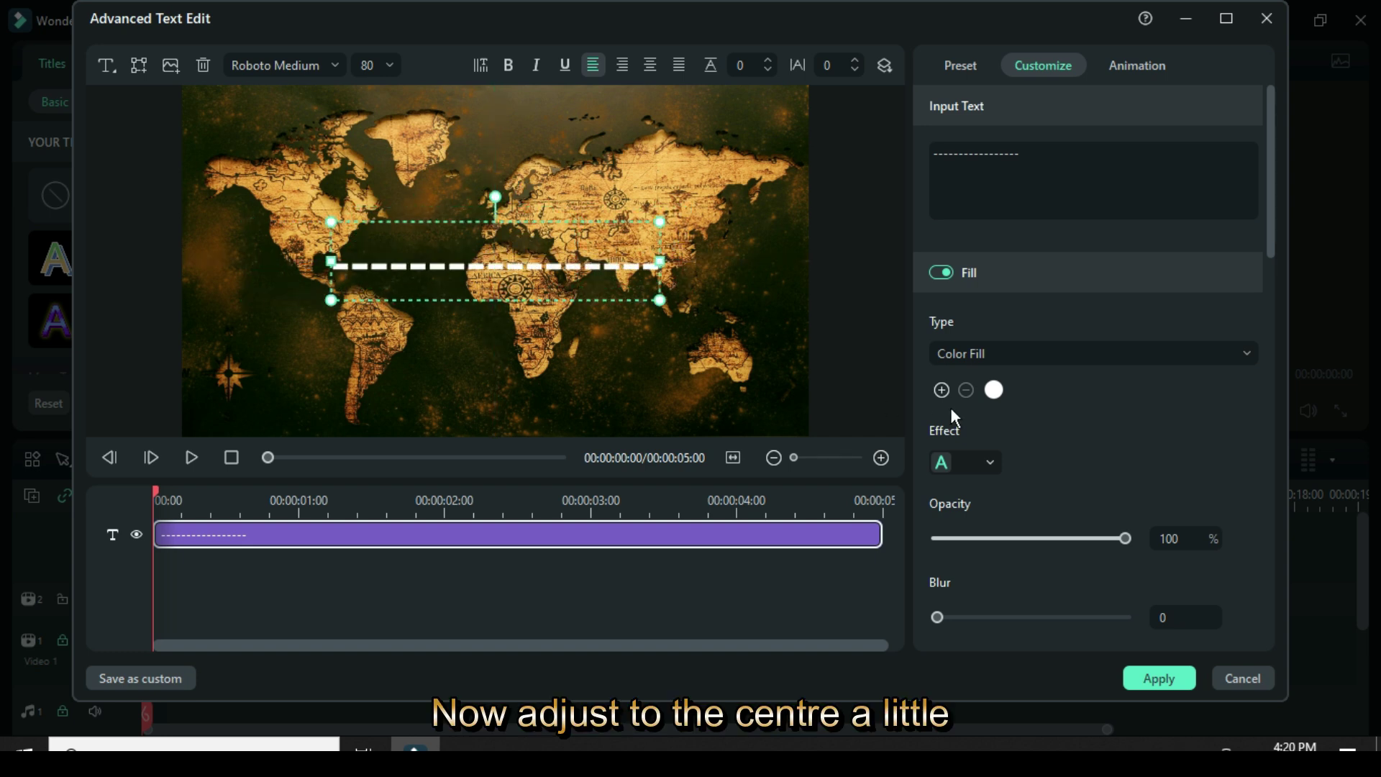
pyautogui.click(993, 389)
pyautogui.click(1119, 559)
pyautogui.scroll(-4, 1065, 450)
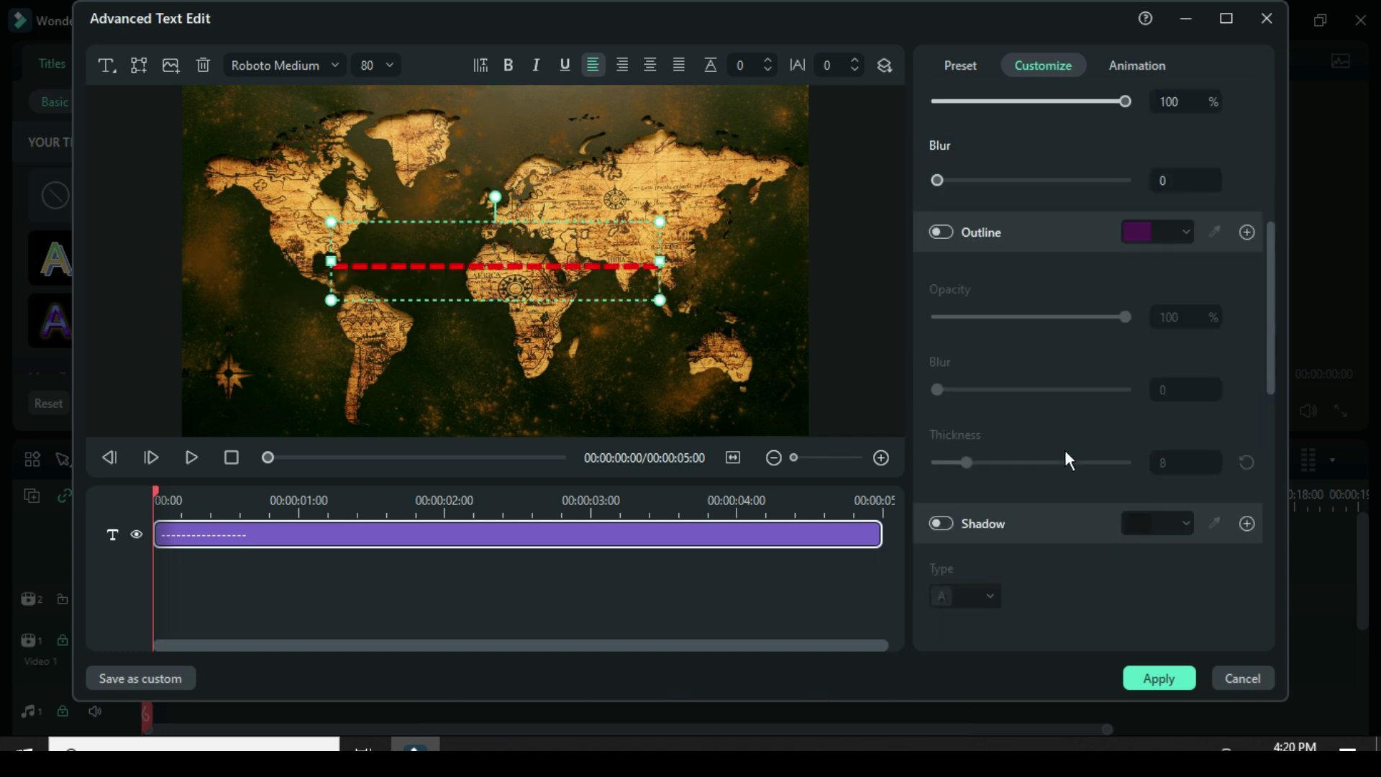
pyautogui.scroll(-1, 1065, 450)
pyautogui.click(940, 474)
pyautogui.scroll(-3, 989, 469)
pyautogui.scroll(-3, 989, 470)
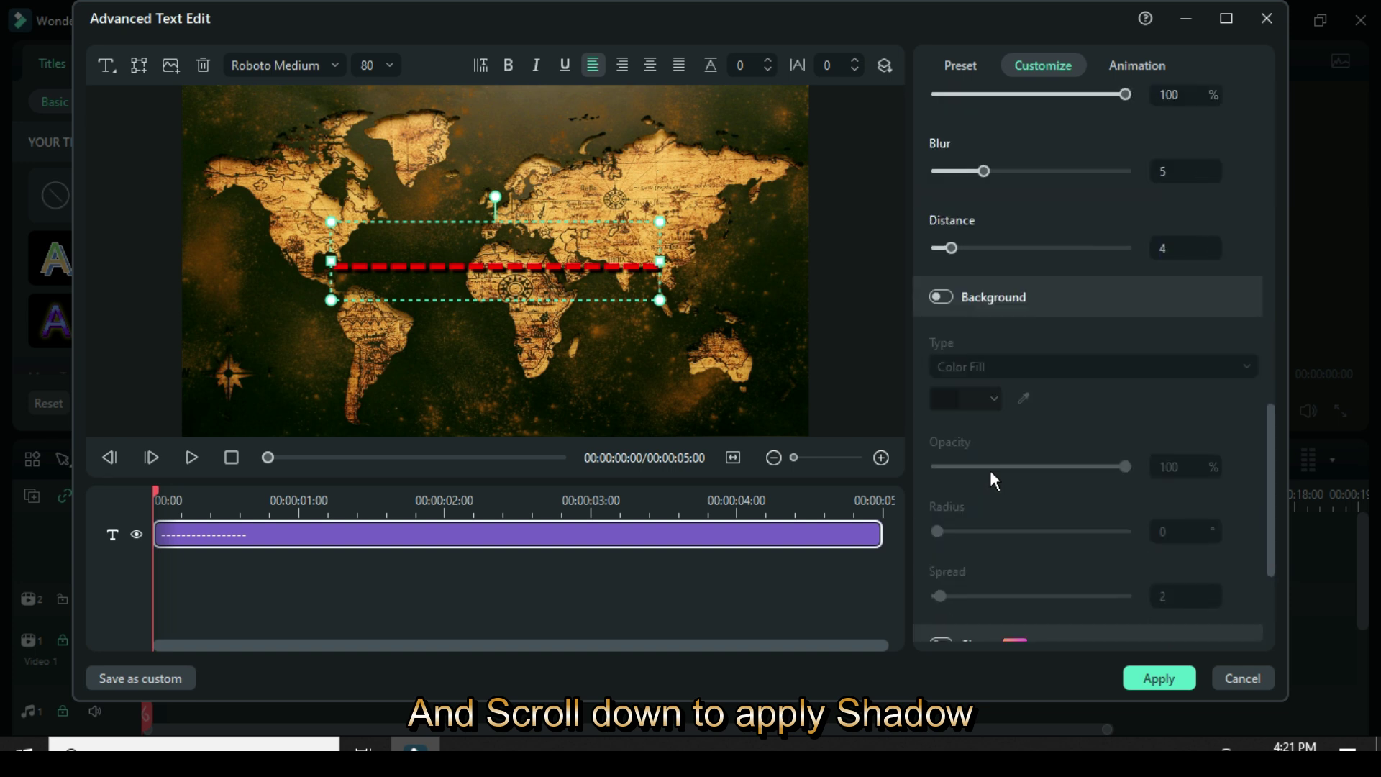
pyautogui.scroll(-1, 989, 470)
pyautogui.scroll(-1, 989, 470)
# Step: Bend the dashed line into a shallow arc and position it over the northern continents
pyautogui.click(941, 439)
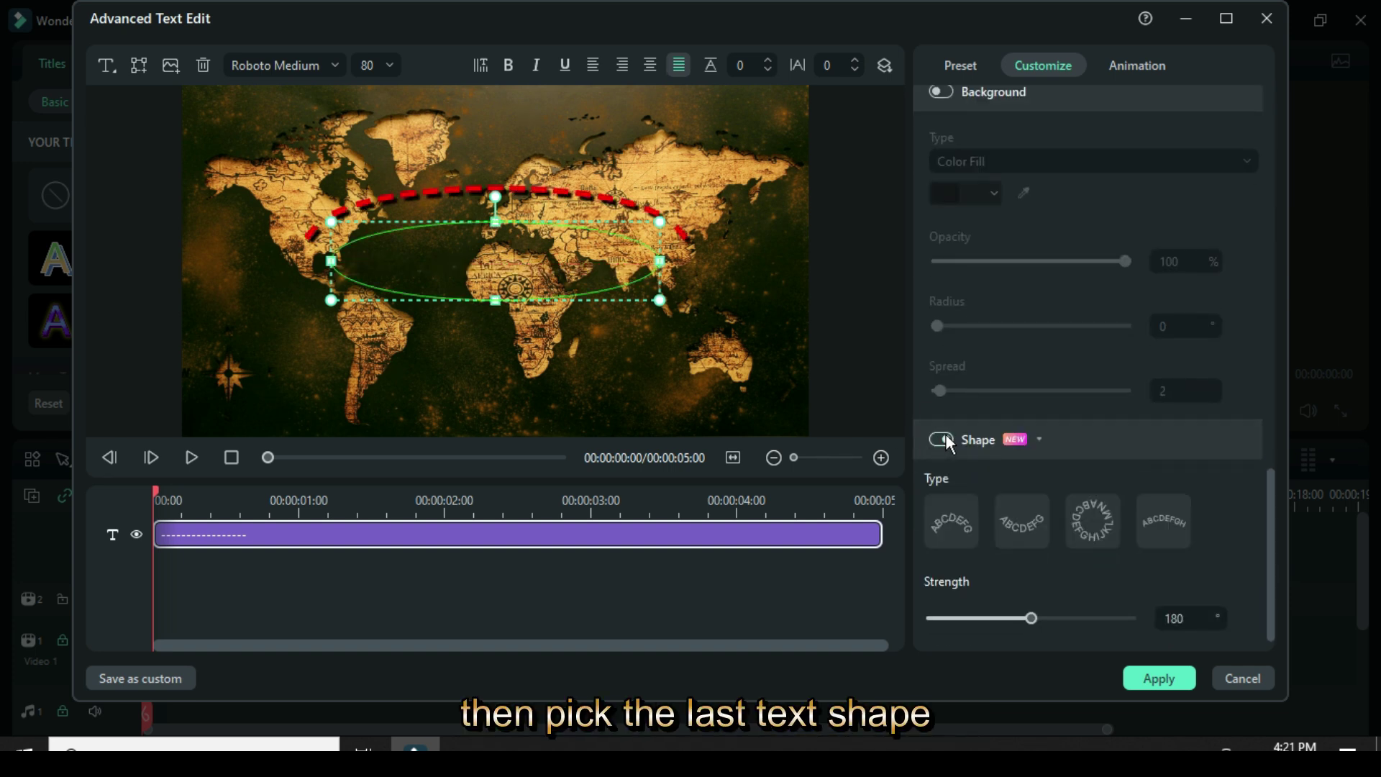
pyautogui.click(951, 521)
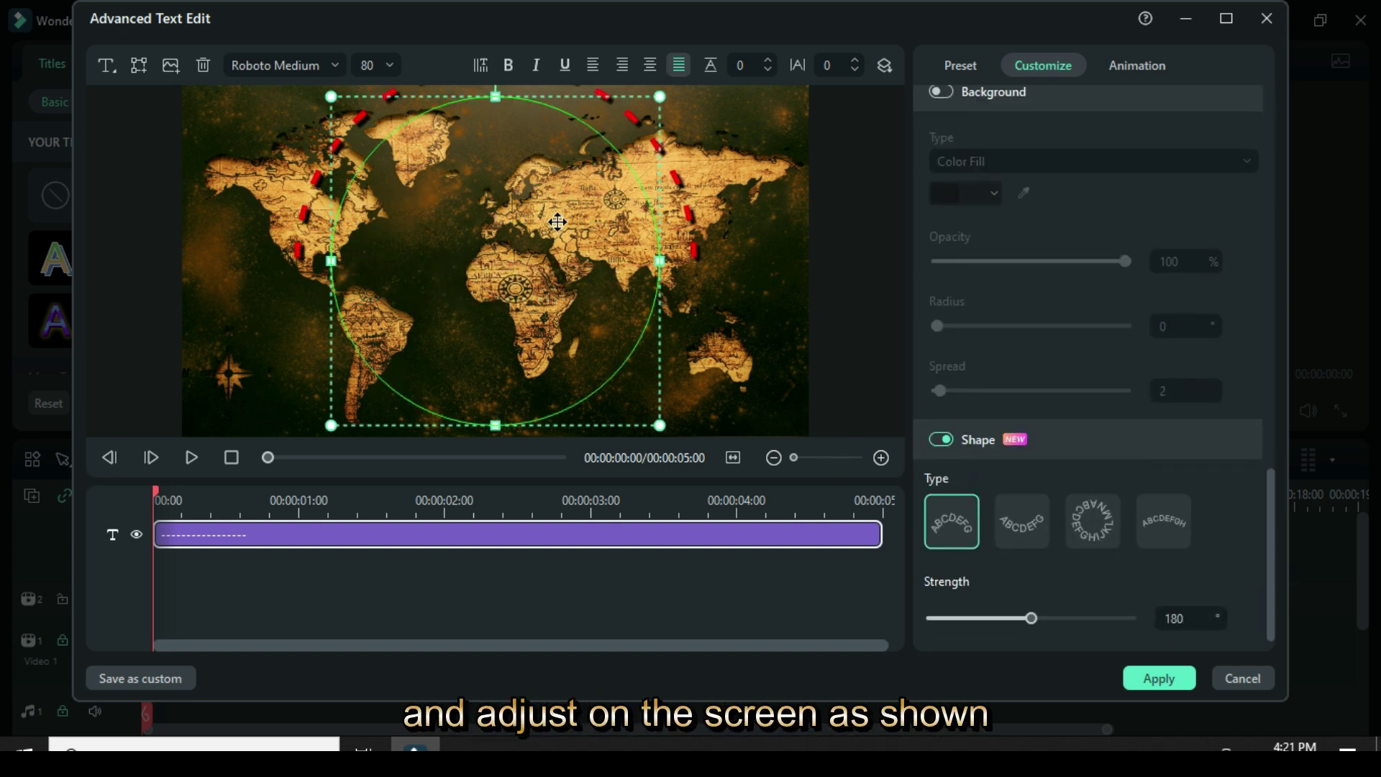
pyautogui.click(1161, 518)
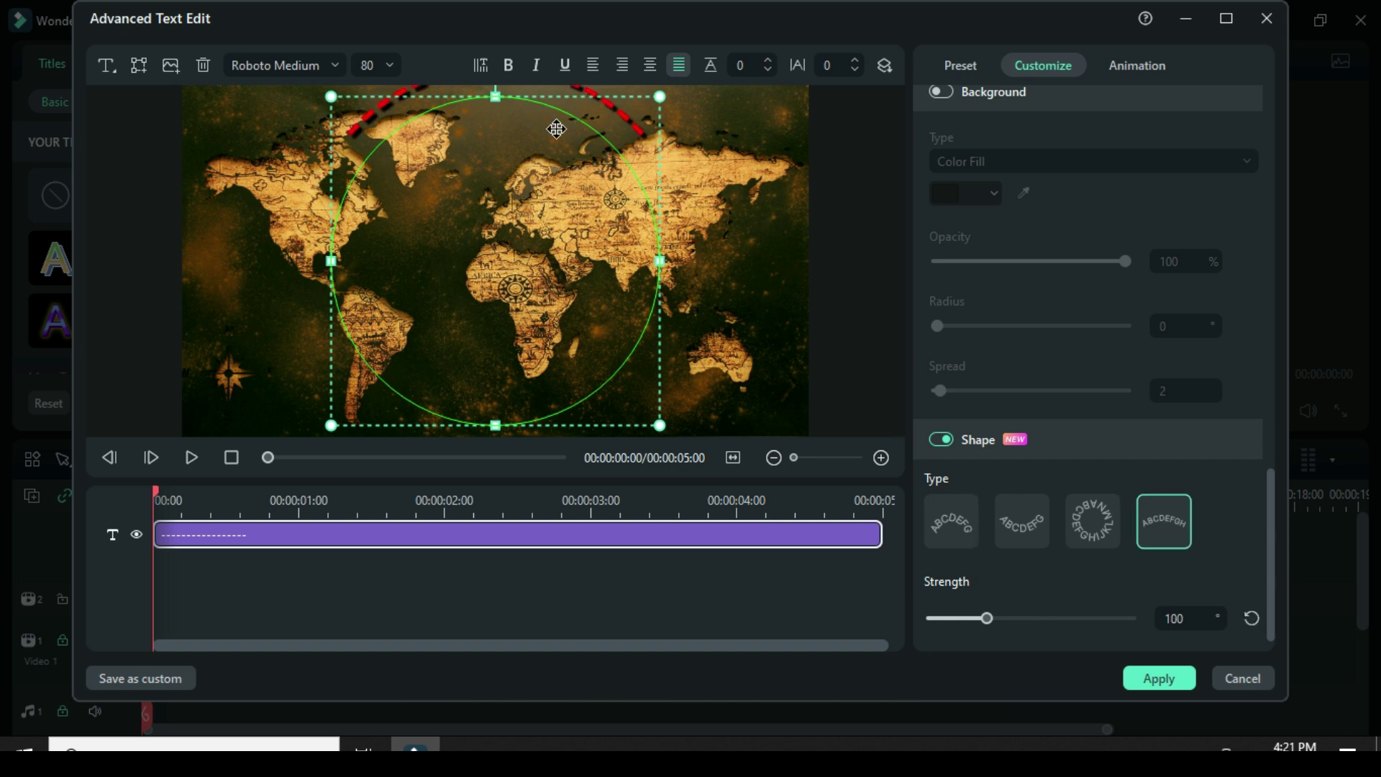
pyautogui.moveTo(556, 128); pyautogui.dragTo(523, 183)
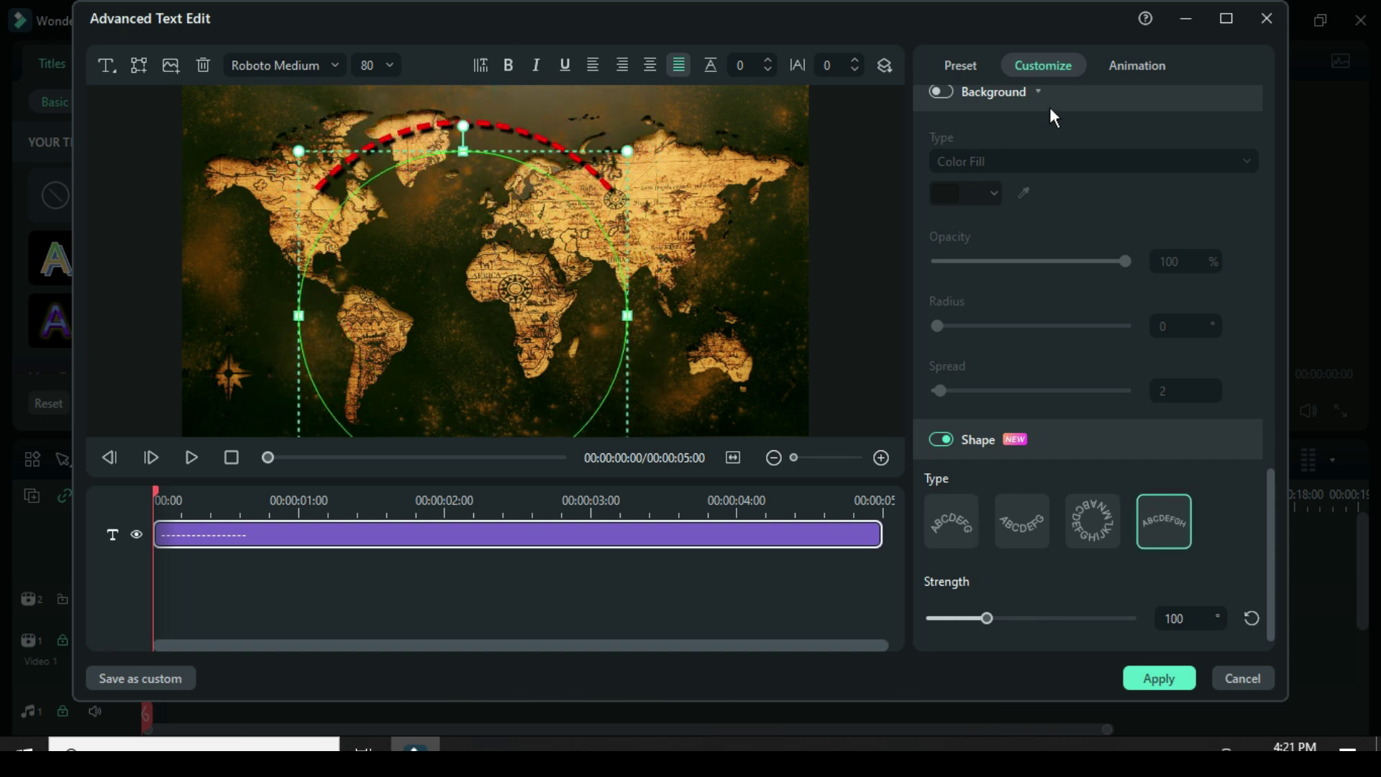
# Step: Give the arc an Erase entrance animation of 4.00 s, preview it and apply the edits to the project
pyautogui.click(1126, 68)
pyautogui.scroll(-5, 1099, 370)
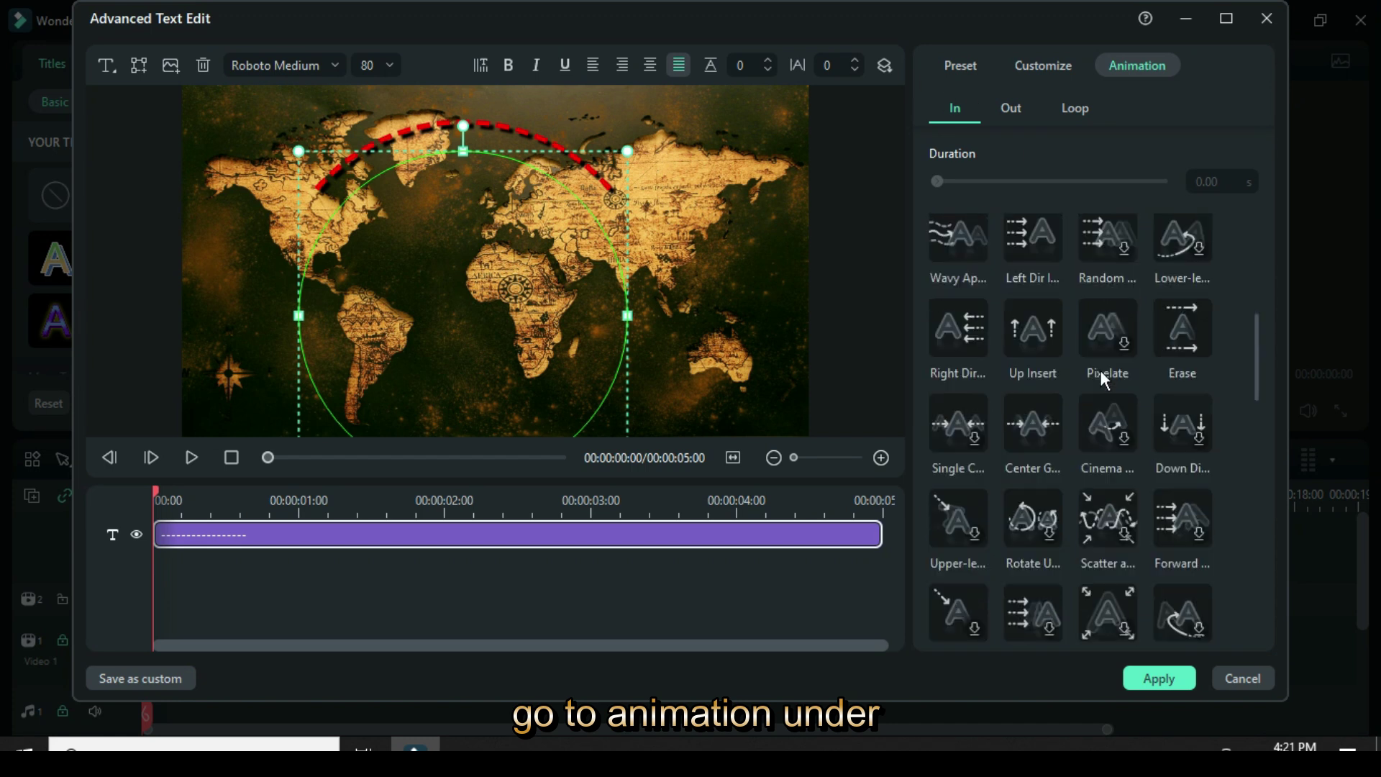
pyautogui.scroll(-3, 1100, 370)
pyautogui.scroll(-3, 1099, 374)
pyautogui.scroll(6, 1100, 375)
pyautogui.scroll(1, 1099, 375)
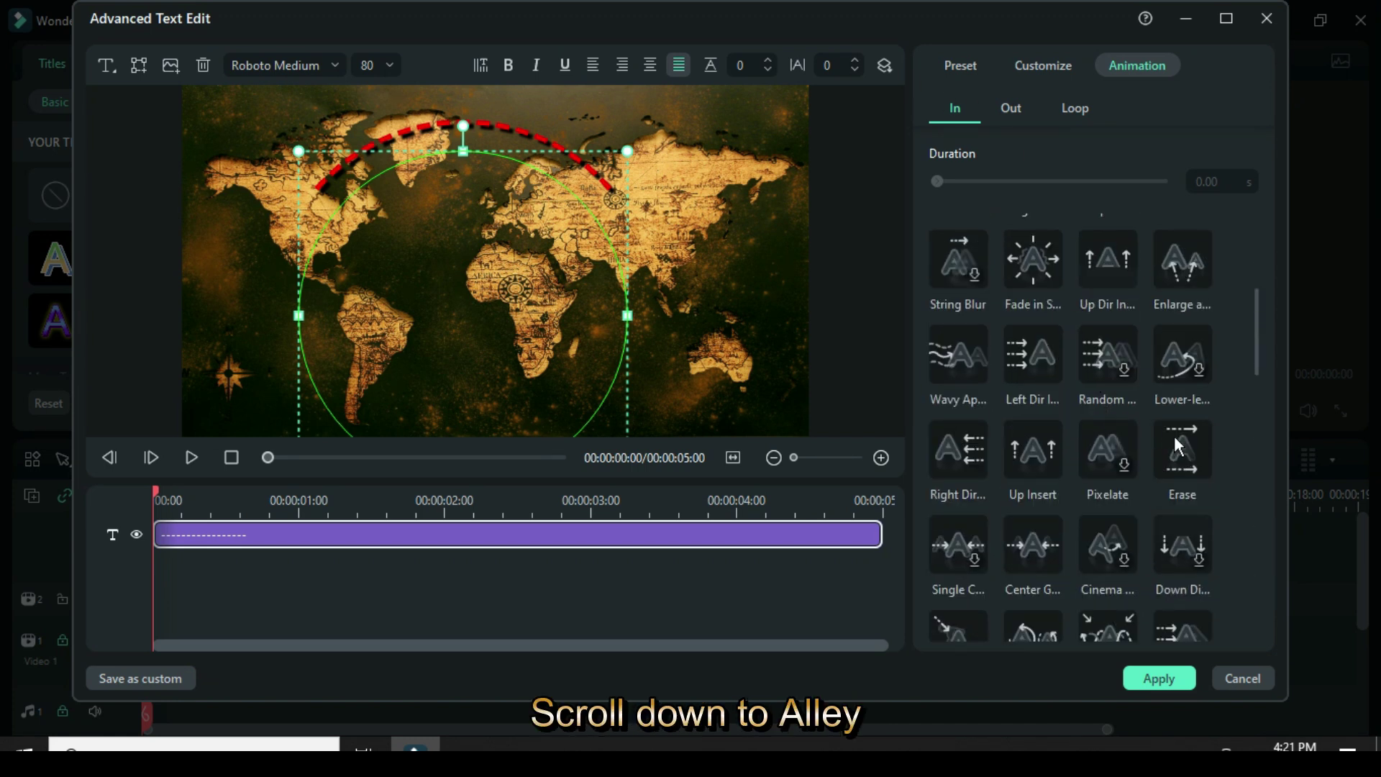
pyautogui.click(1176, 447)
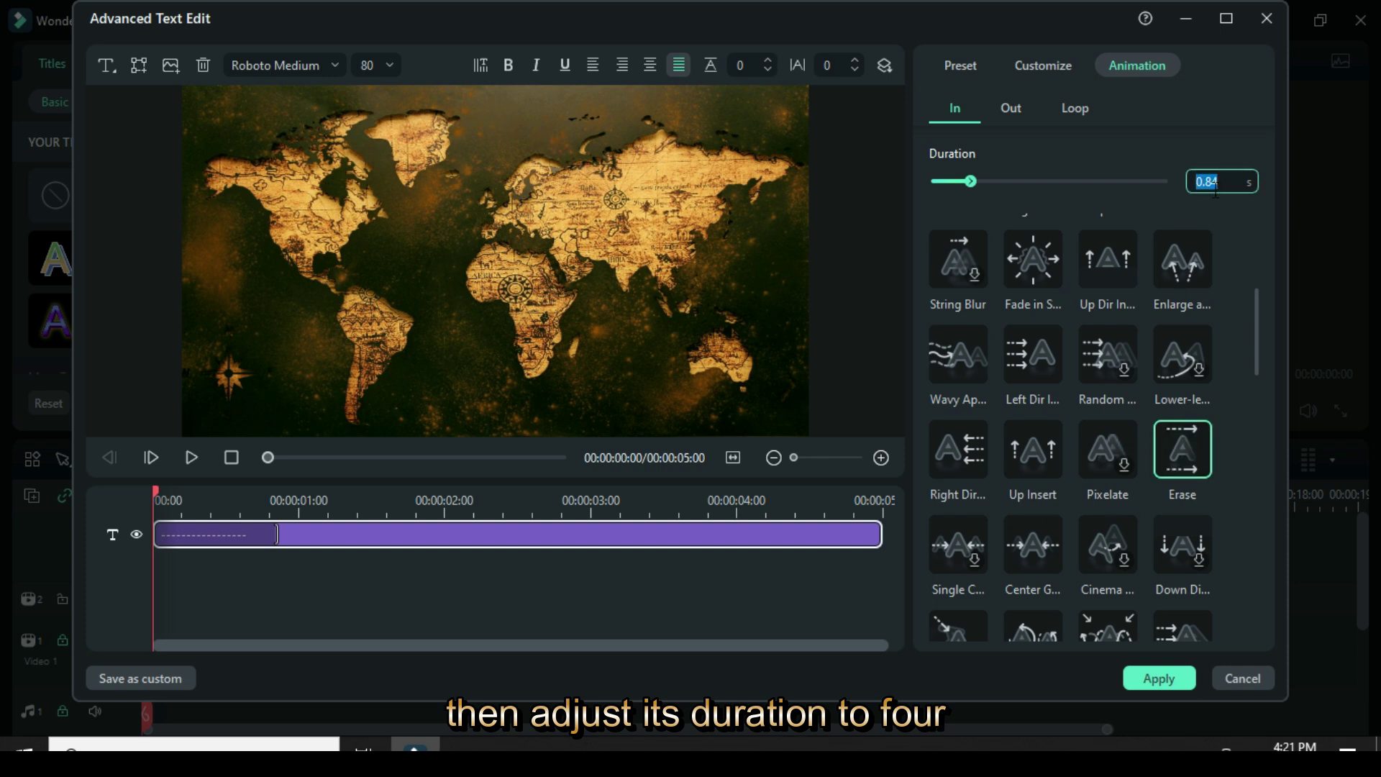
pyautogui.write('4')
pyautogui.press('Return')
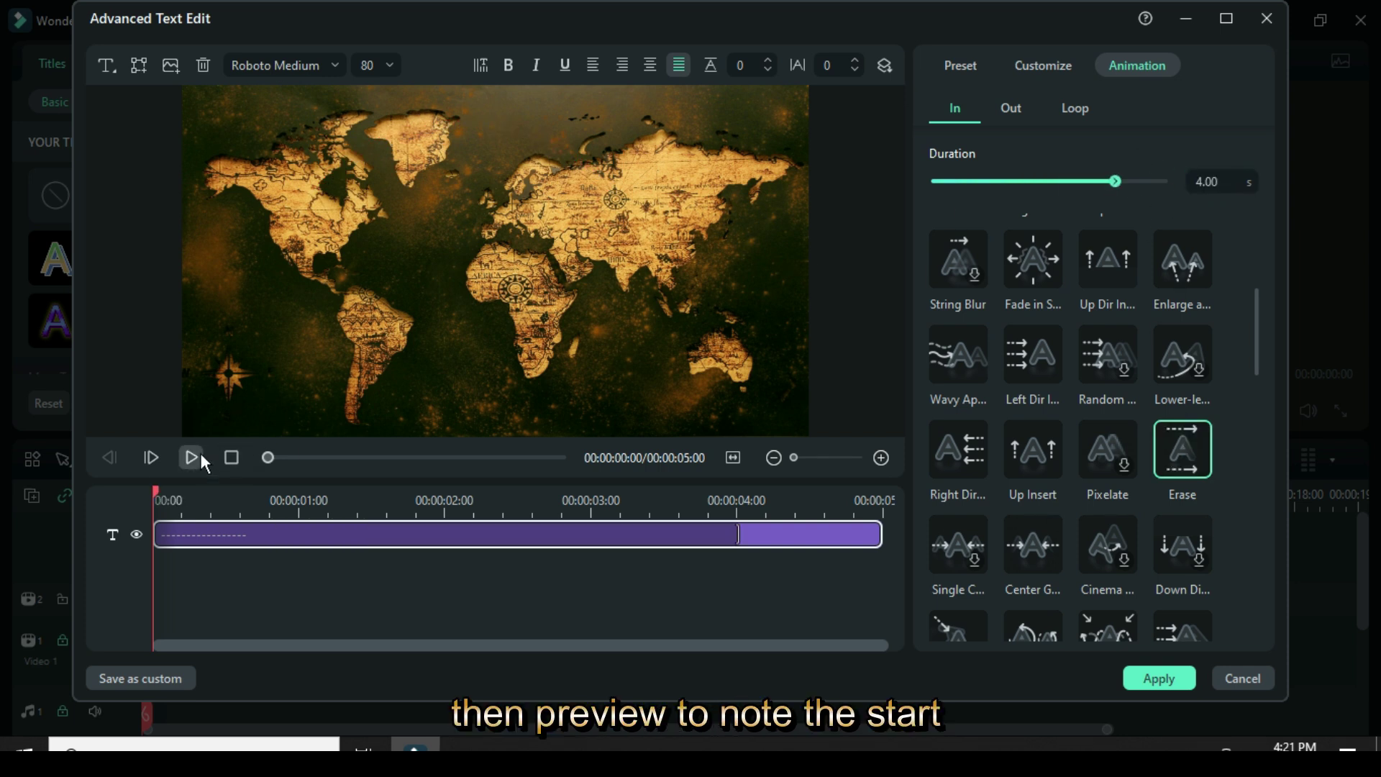
pyautogui.click(192, 457)
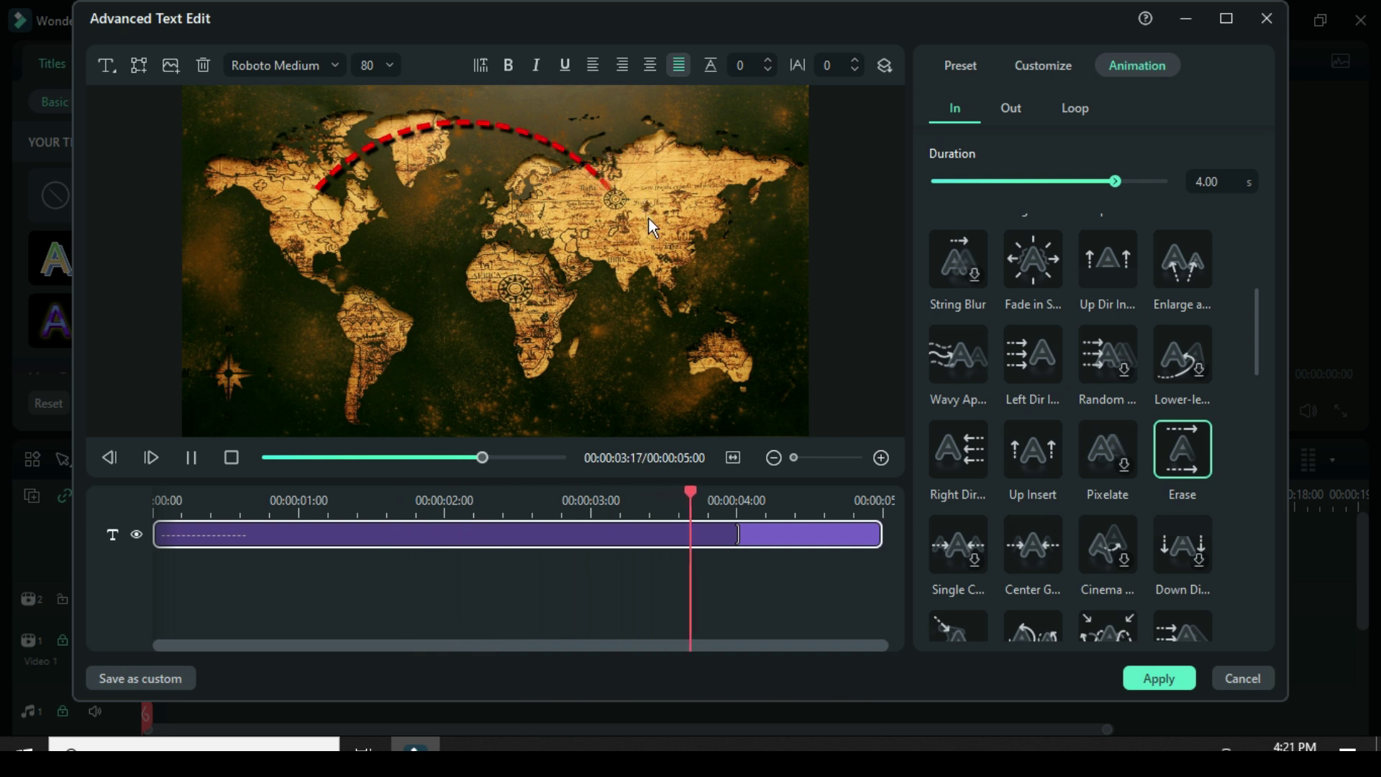
pyautogui.click(1158, 676)
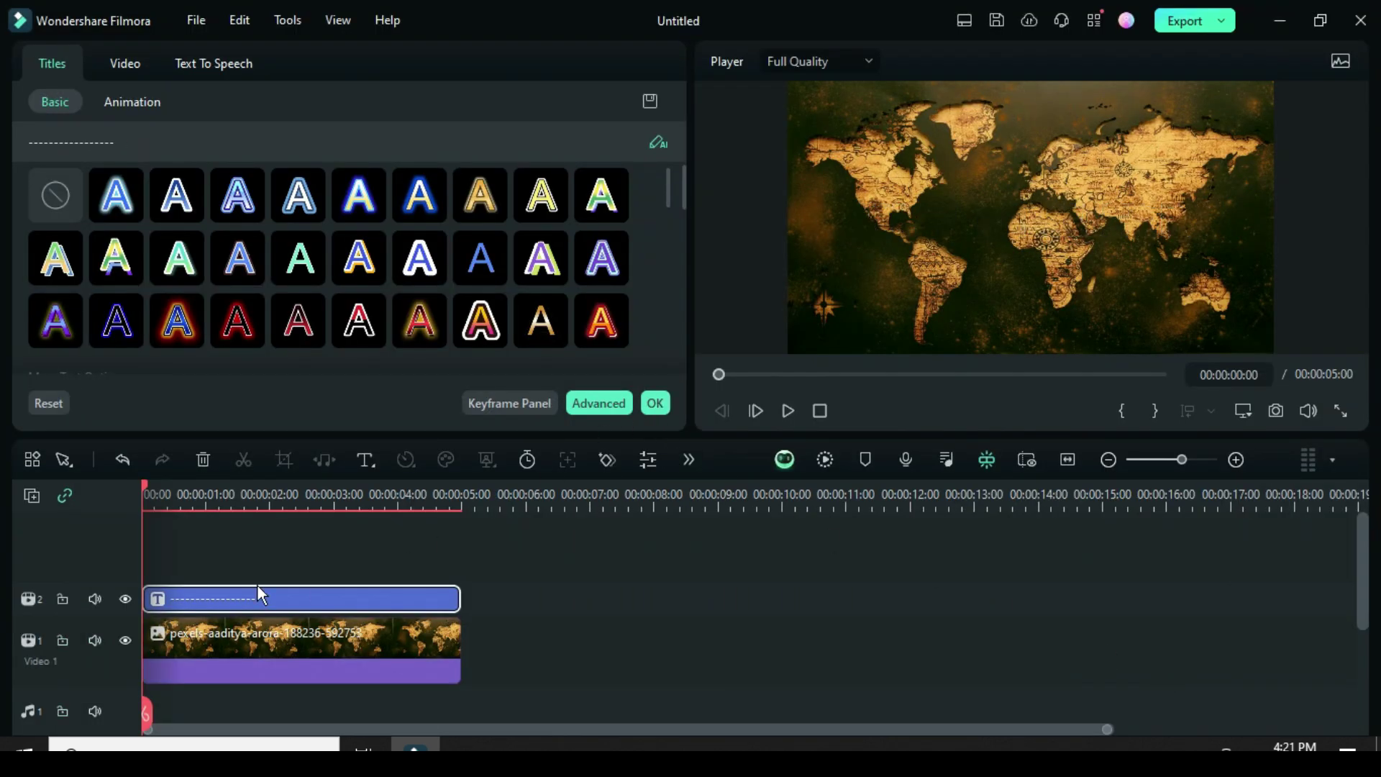
# Step: Rotate the dashed line -15° and nudge and reshape the arc in the player
pyautogui.click(124, 62)
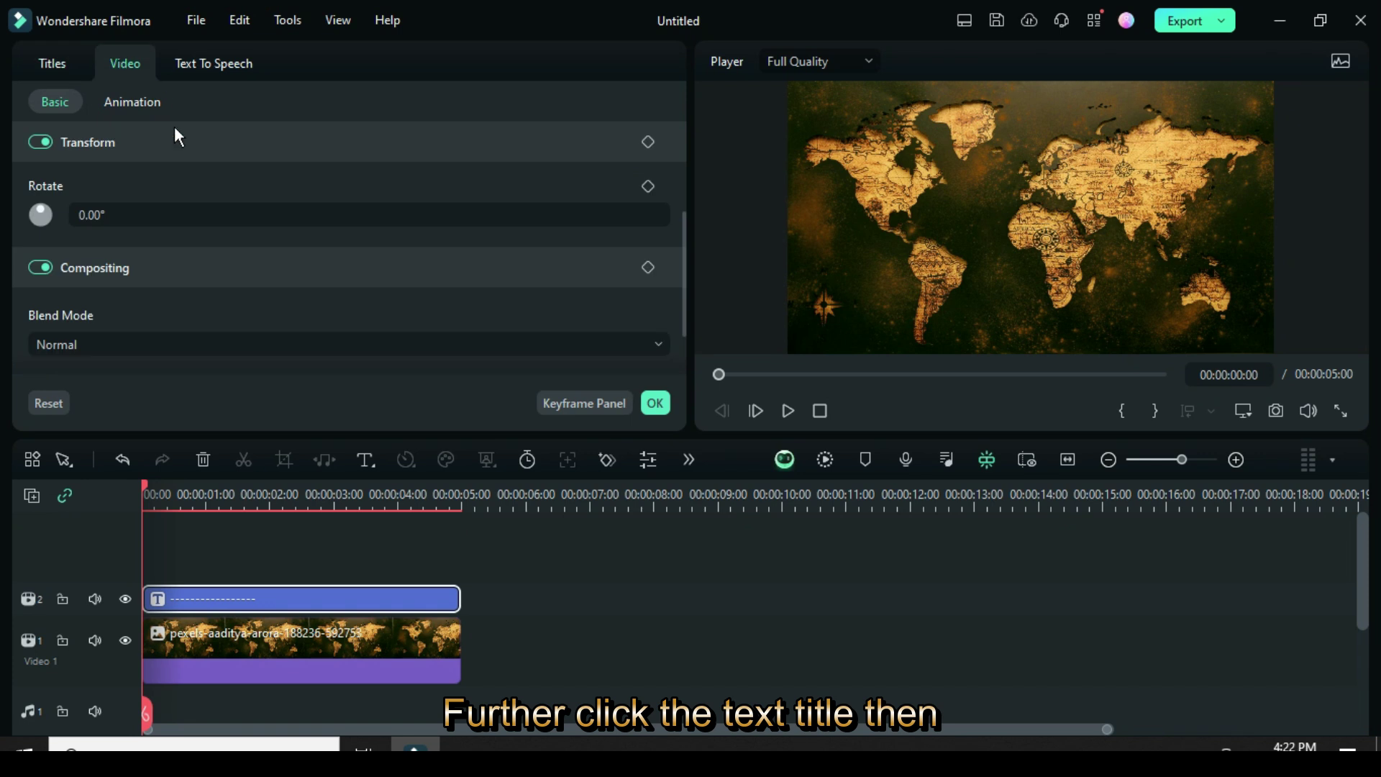
pyautogui.click(118, 219)
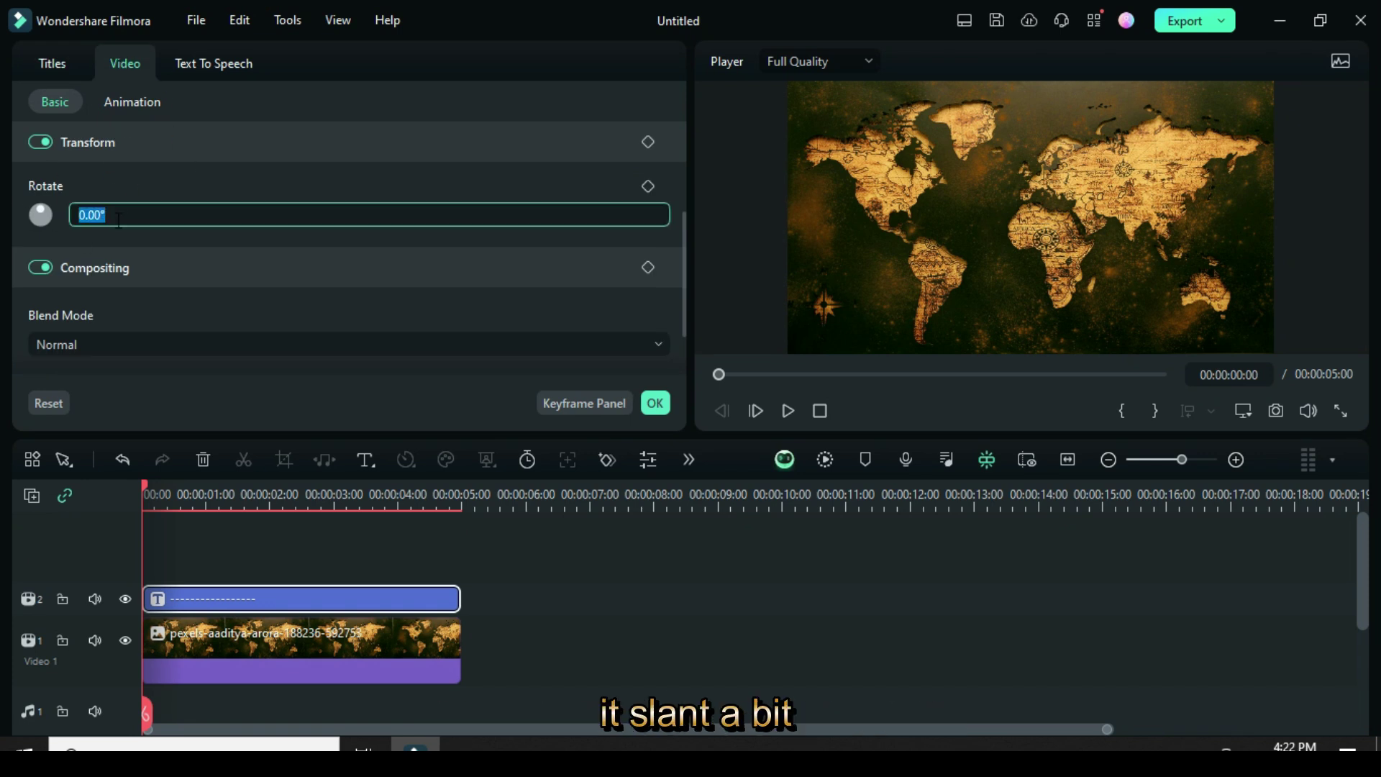
pyautogui.write('-15')
pyautogui.press('Return')
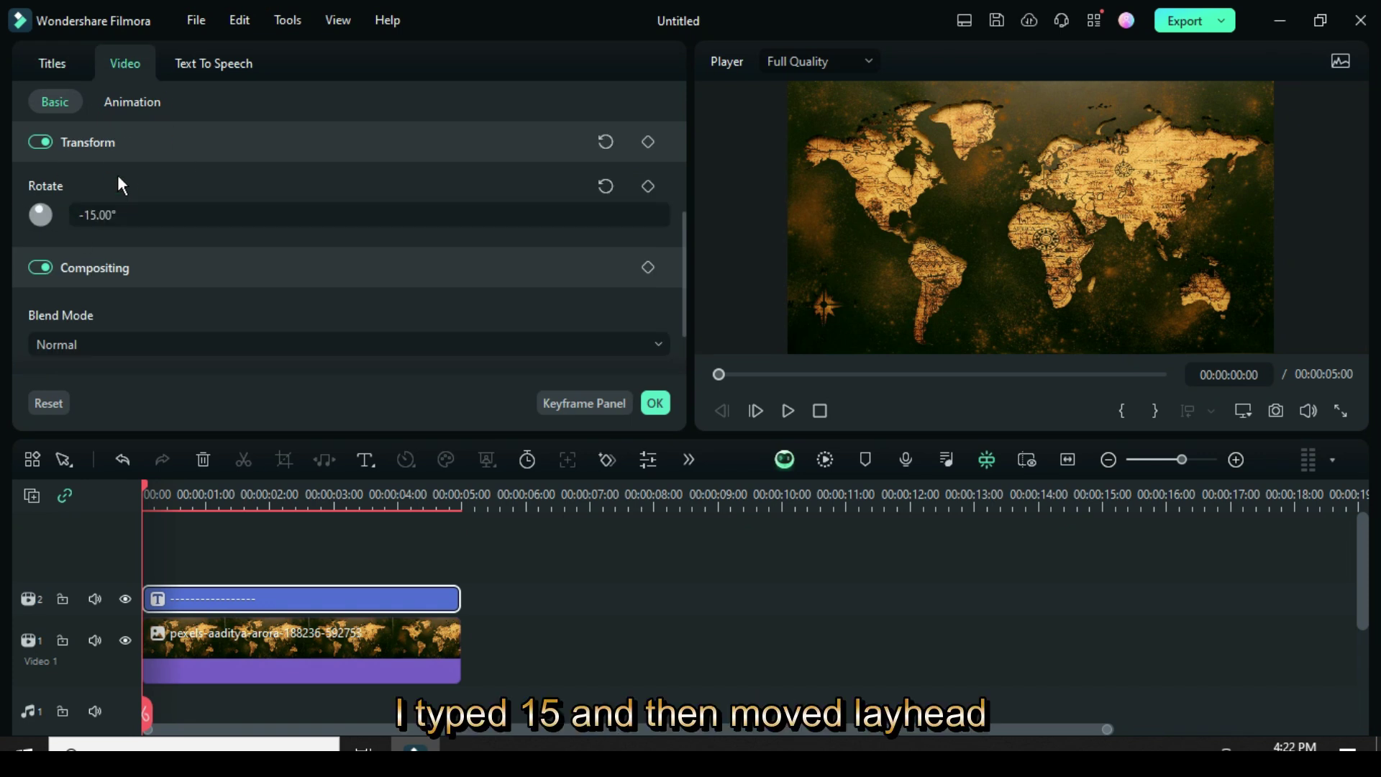
pyautogui.moveTo(165, 504); pyautogui.dragTo(450, 583)
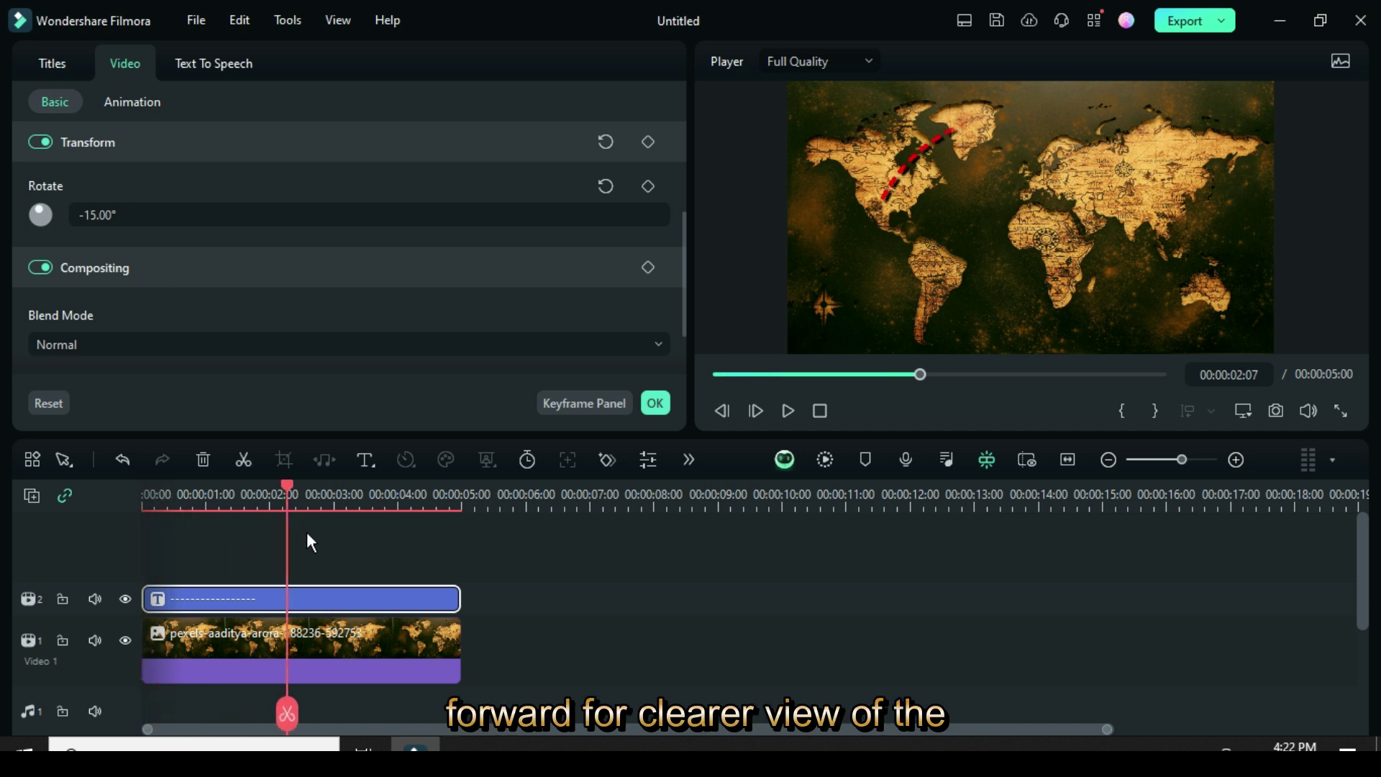
pyautogui.moveTo(971, 133); pyautogui.dragTo(982, 140)
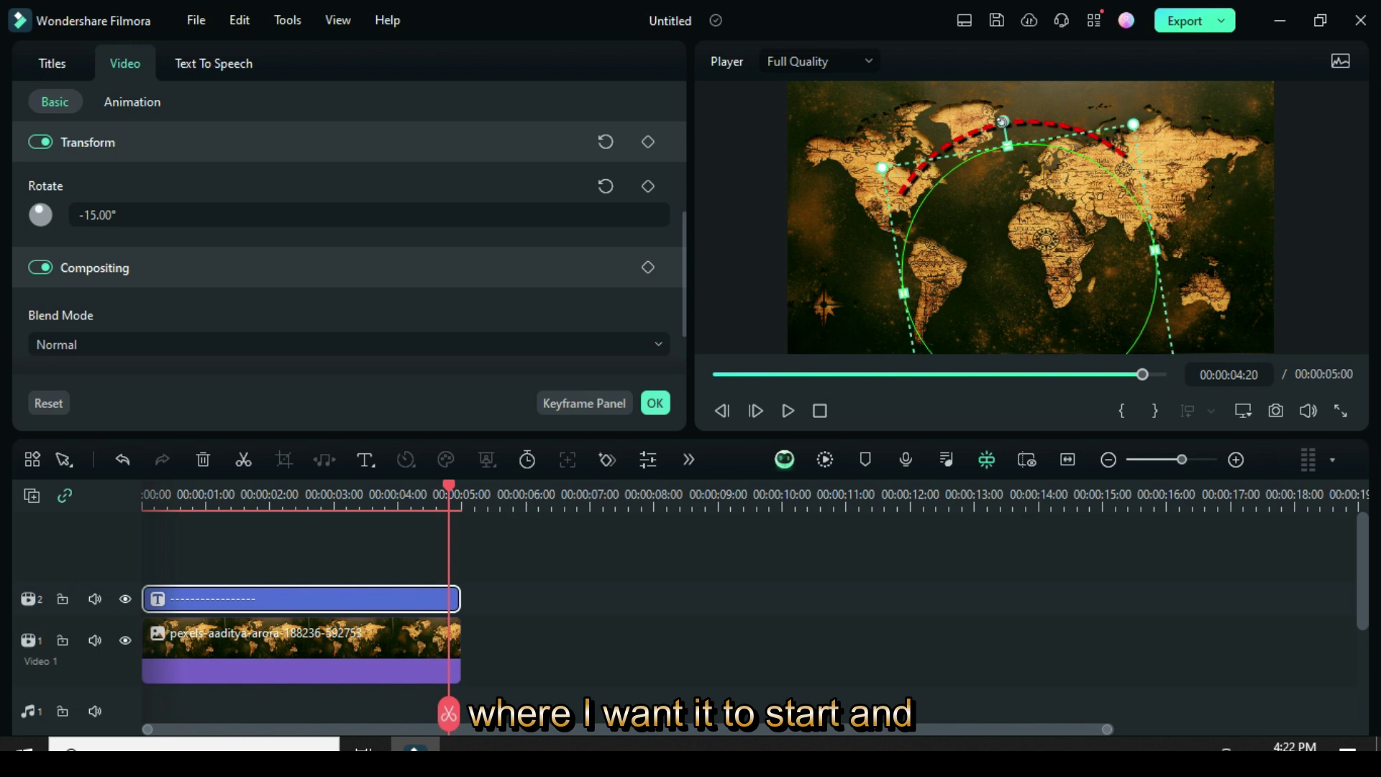
pyautogui.moveTo(989, 124); pyautogui.dragTo(1034, 177)
# Step: Play back the line animation, then add the white airplane sticker as a new third track
pyautogui.click(655, 402)
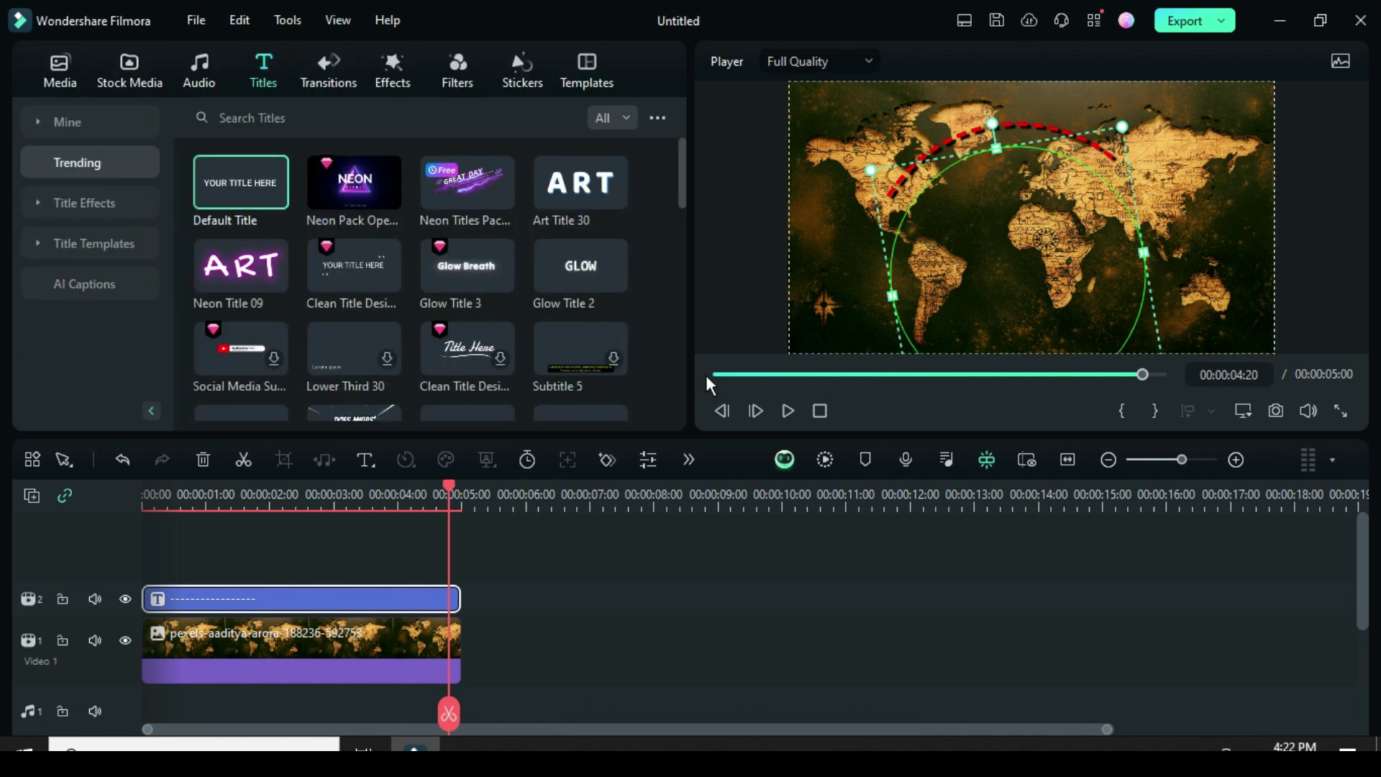
pyautogui.click(709, 375)
pyautogui.click(825, 460)
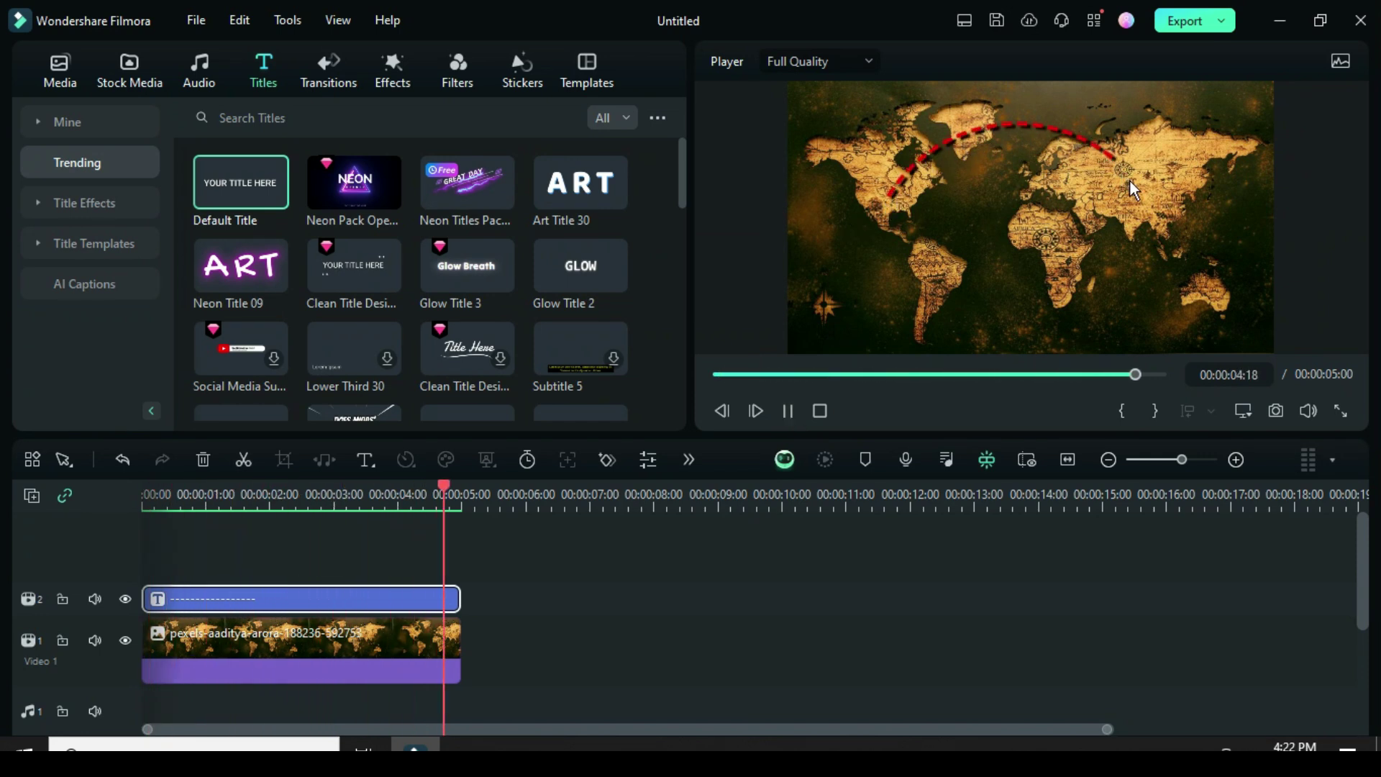
pyautogui.click(715, 373)
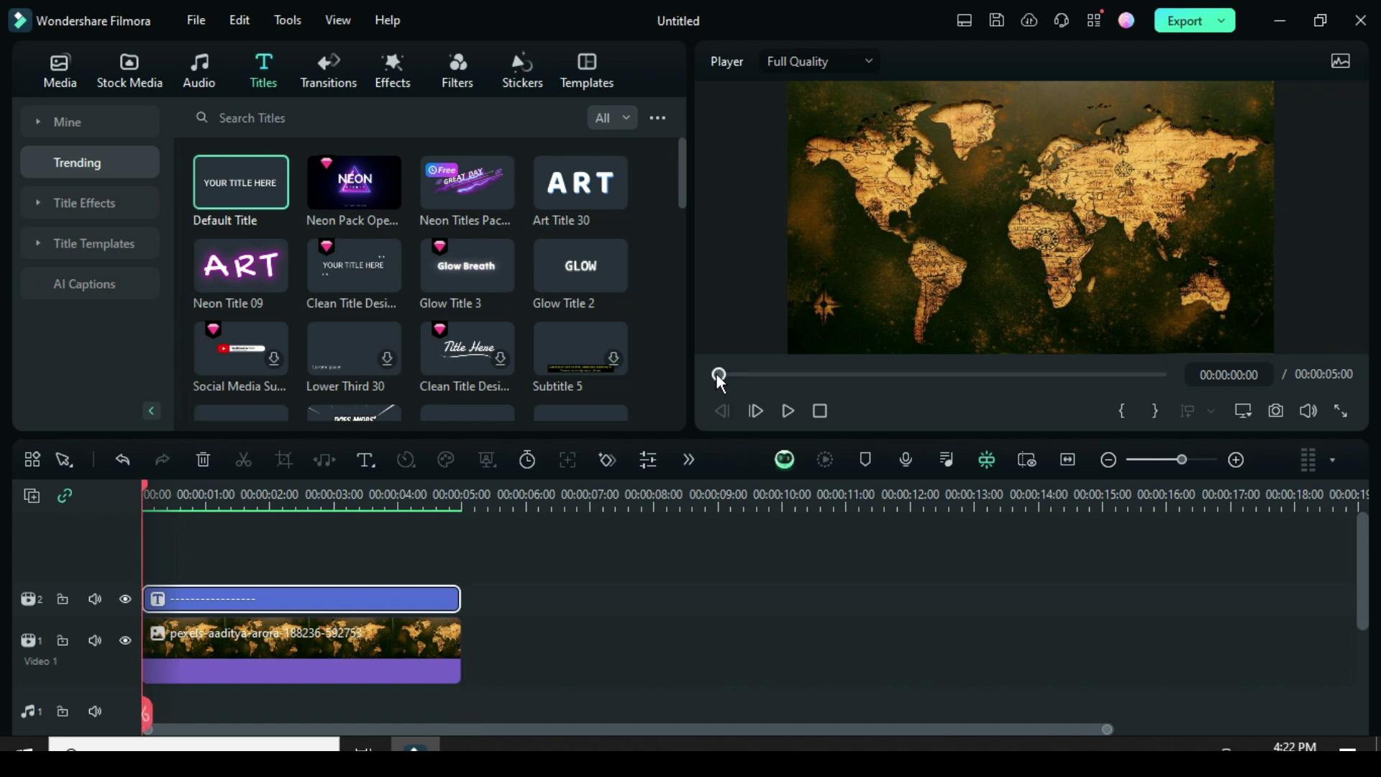
pyautogui.click(523, 69)
pyautogui.moveTo(348, 246)
pyautogui.write('aeroplane')
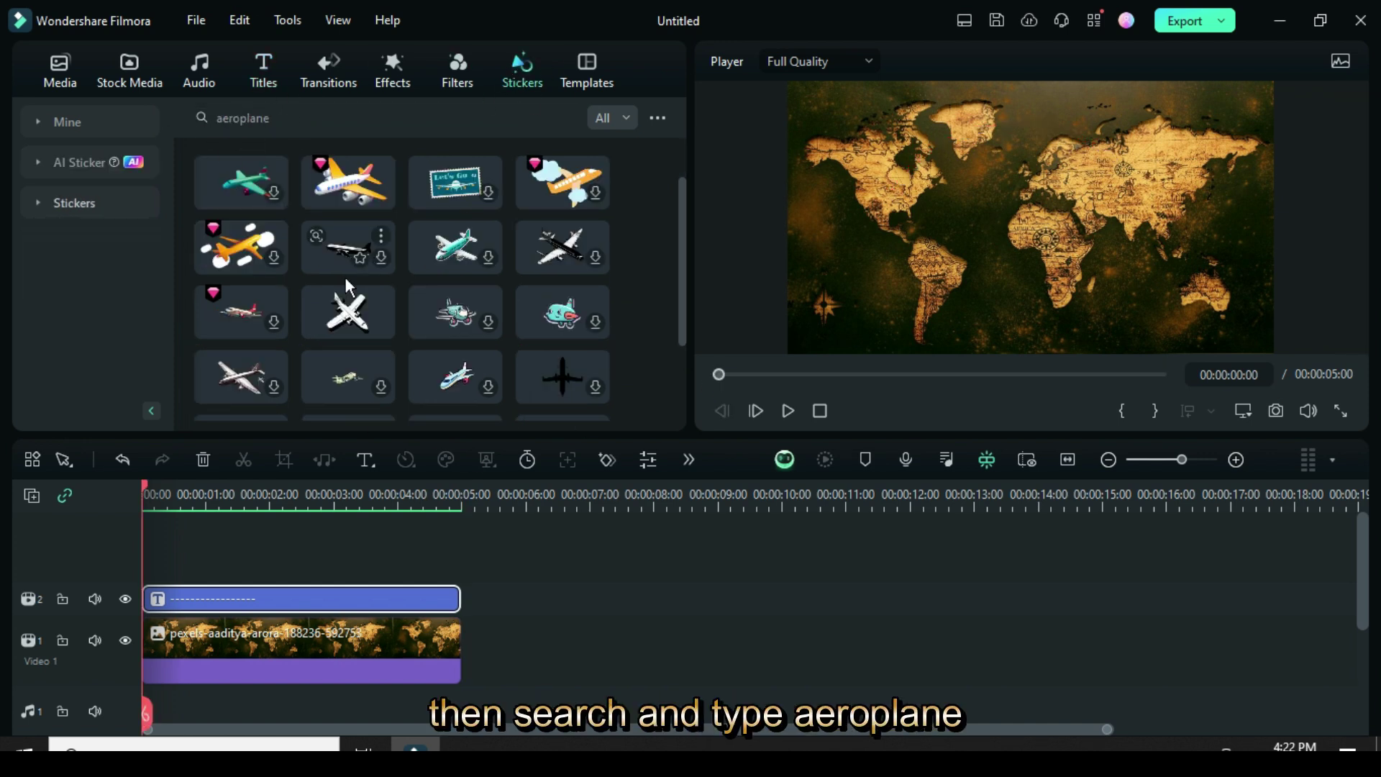
pyautogui.moveTo(371, 317); pyautogui.dragTo(302, 599)
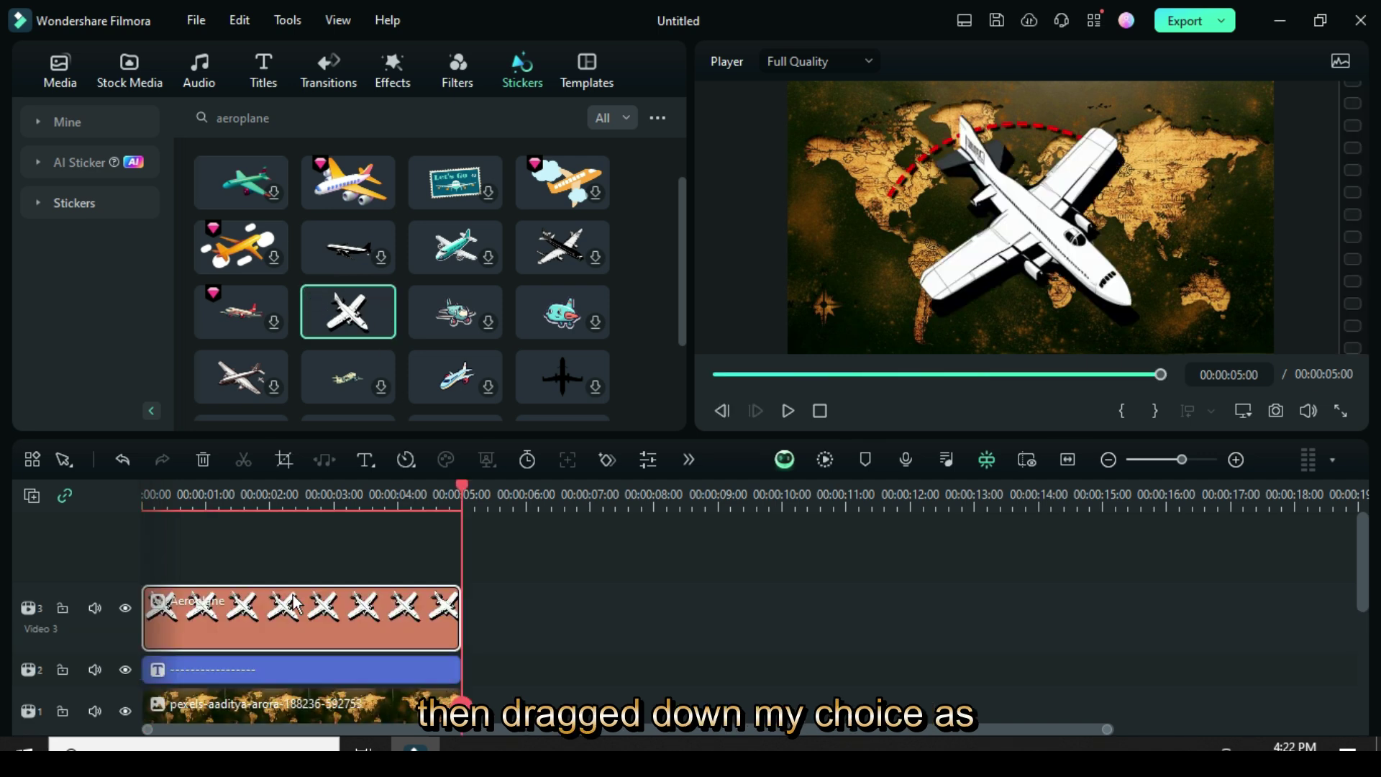
# Step: Scale the airplane to 20% and place it at the arc's start, rotated to point along the path
pyautogui.click(279, 579)
pyautogui.write('2')
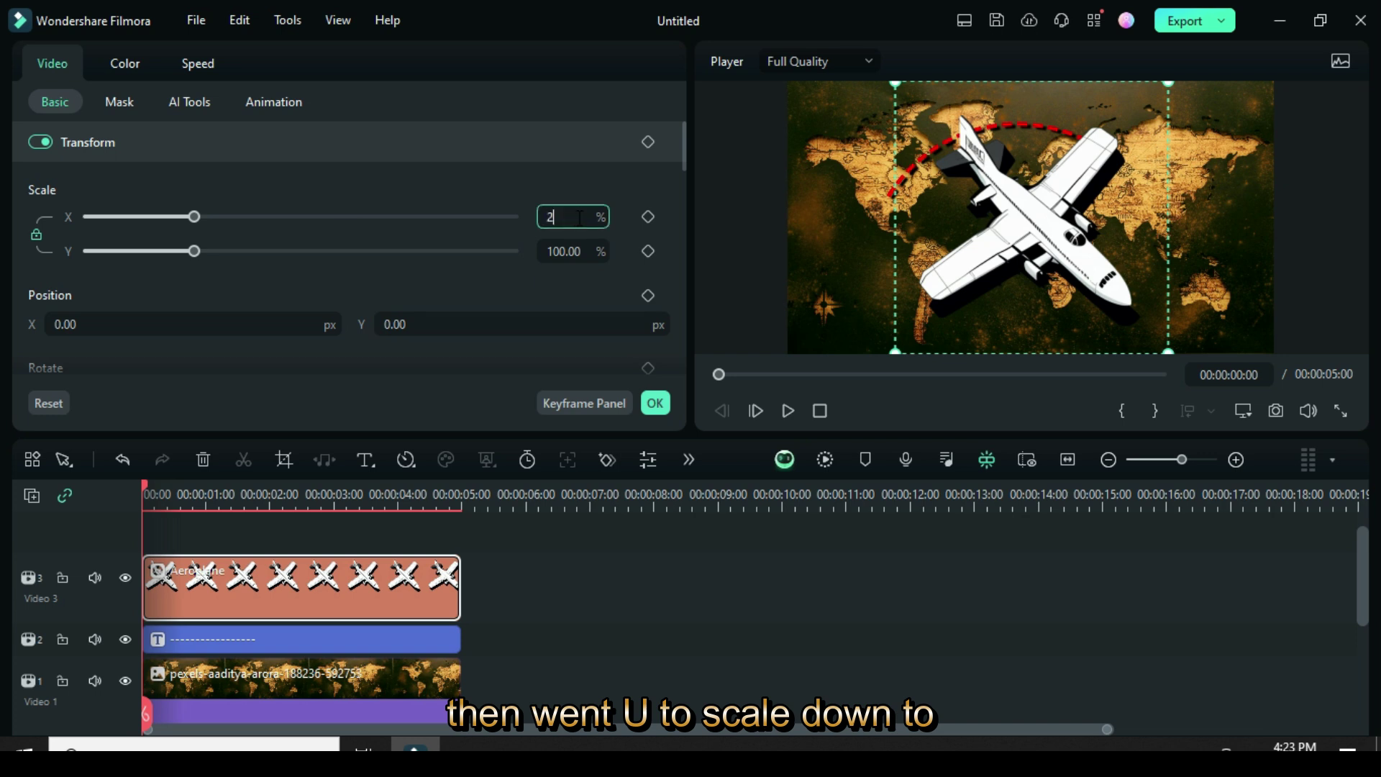
pyautogui.write('0')
pyautogui.press('Return')
pyautogui.moveTo(1031, 217); pyautogui.dragTo(897, 245)
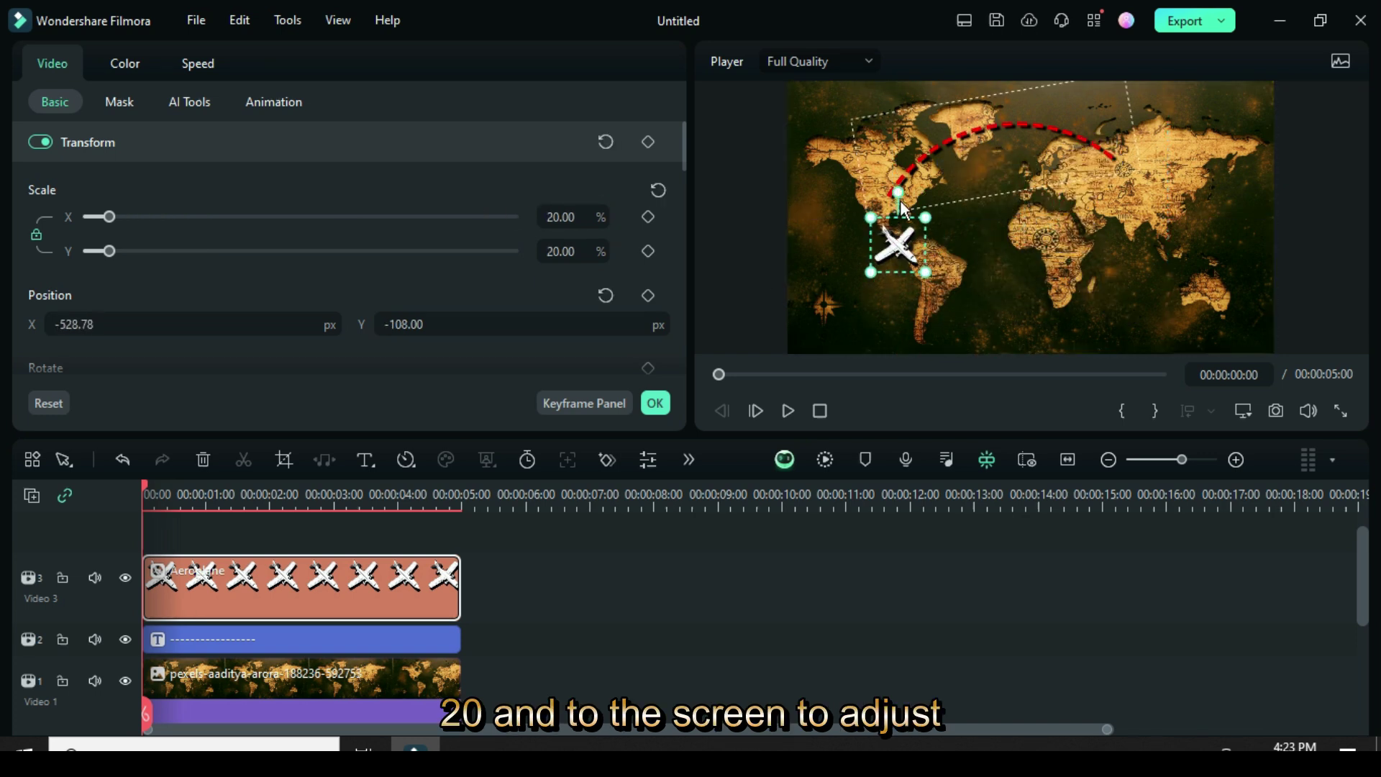
pyautogui.moveTo(898, 192); pyautogui.dragTo(866, 284)
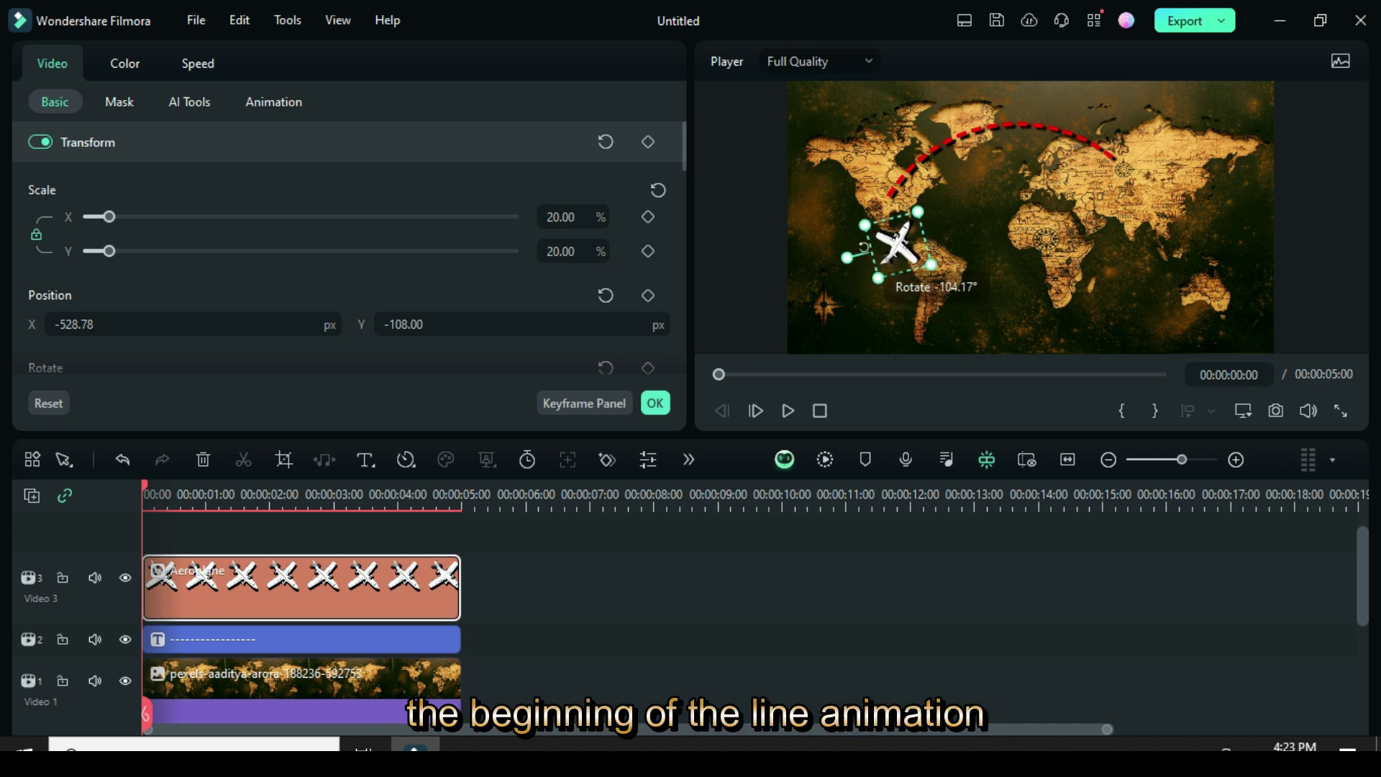
pyautogui.moveTo(865, 286)
pyautogui.mouseDown()
pyautogui.moveTo(845, 253)
pyautogui.moveTo(901, 212)
pyautogui.mouseUp()
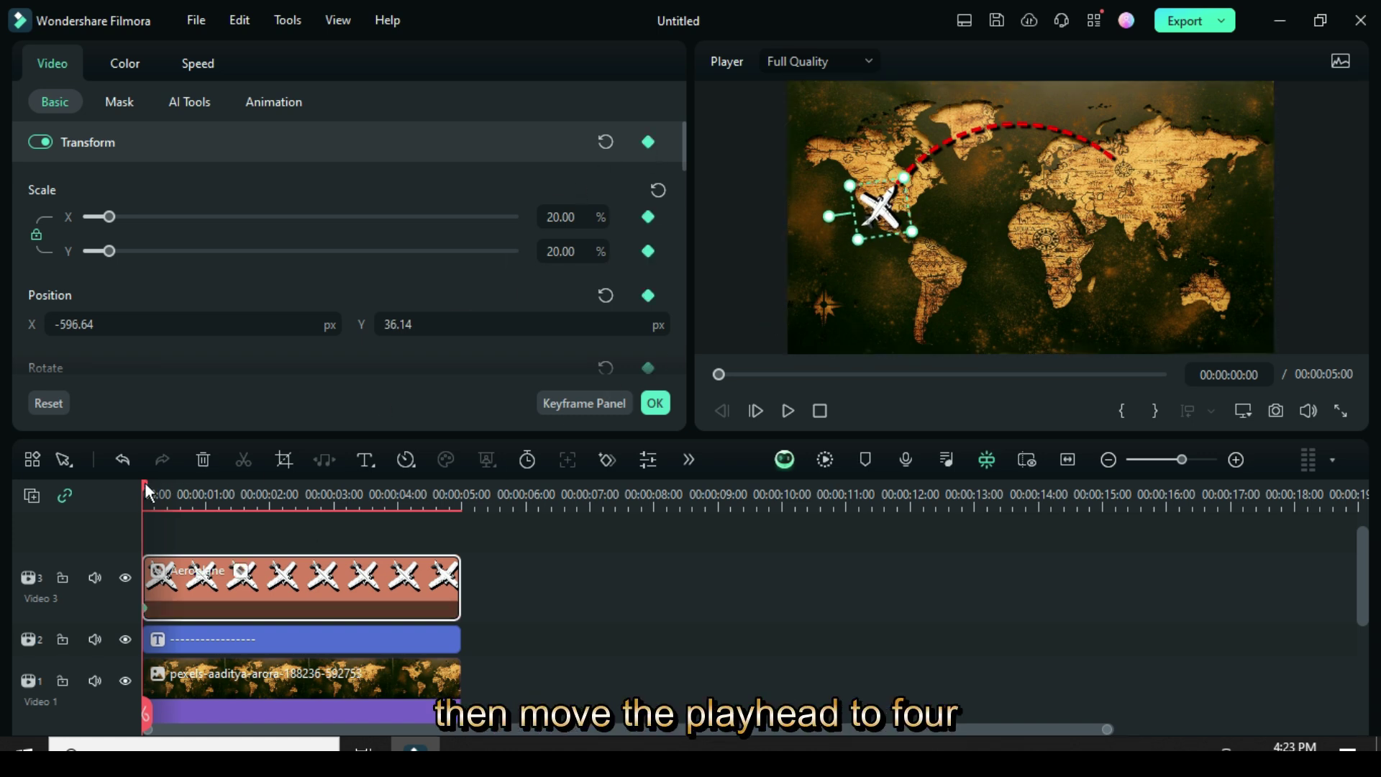
# Step: Keyframe the airplane at 4 seconds to reach the arc's end over Europe
pyautogui.moveTo(151, 490); pyautogui.dragTo(396, 525)
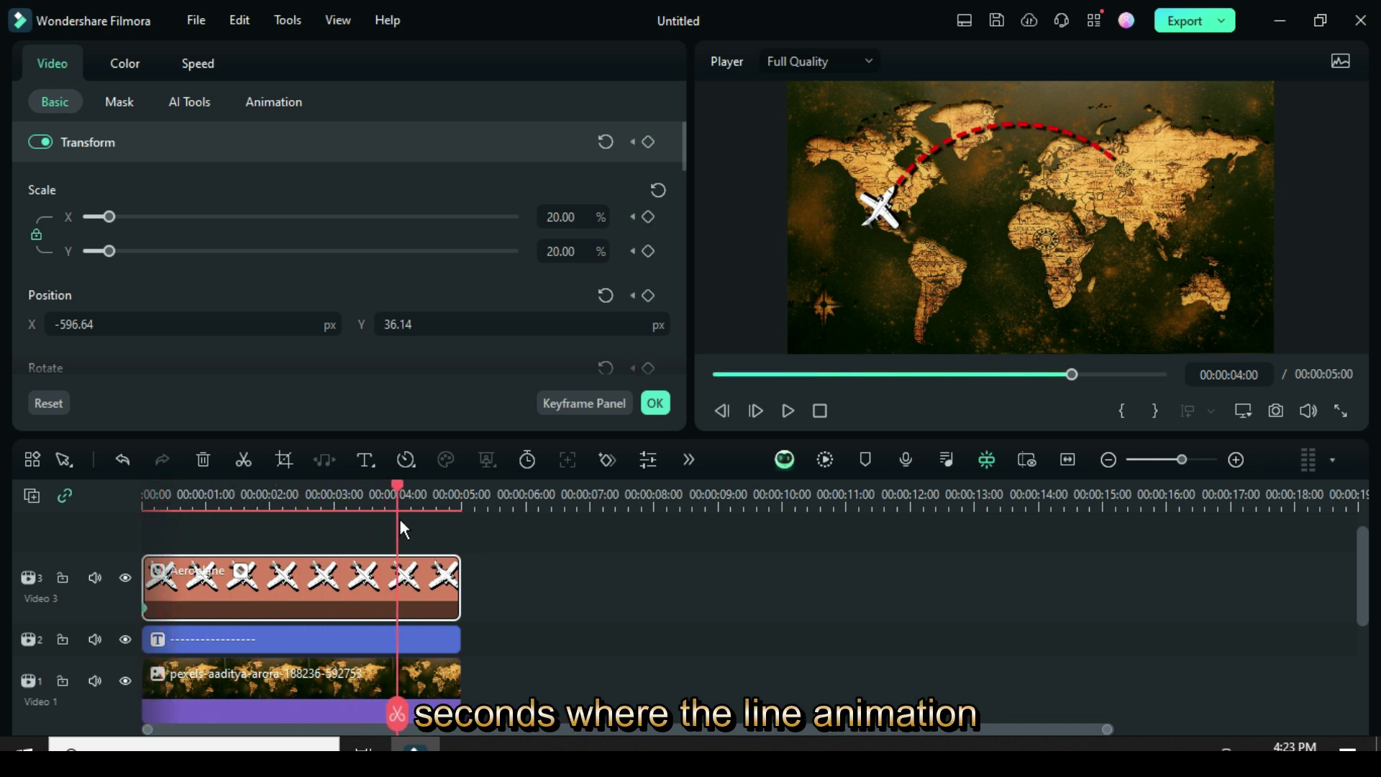
pyautogui.click(648, 141)
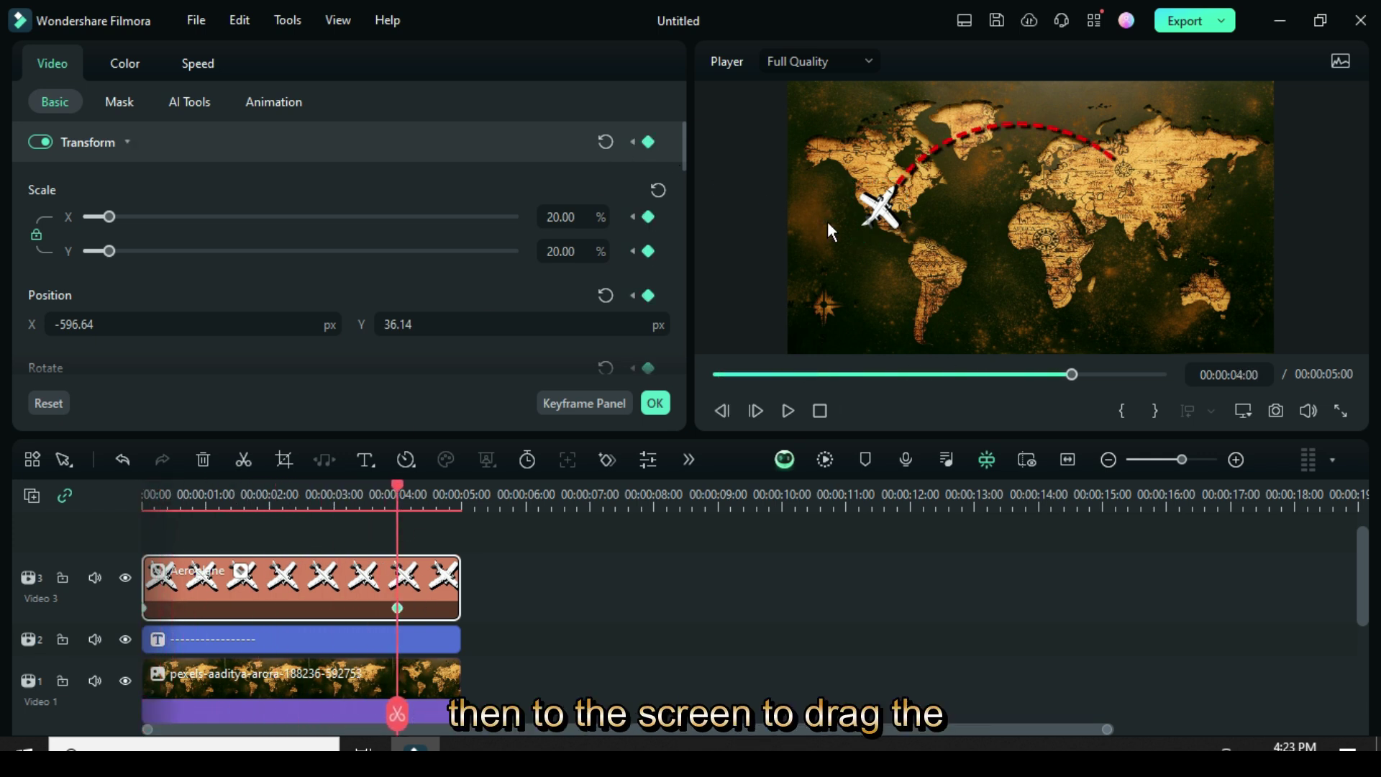
pyautogui.moveTo(878, 207)
pyautogui.mouseDown()
pyautogui.moveTo(1086, 179)
pyautogui.moveTo(1110, 113)
pyautogui.mouseUp()
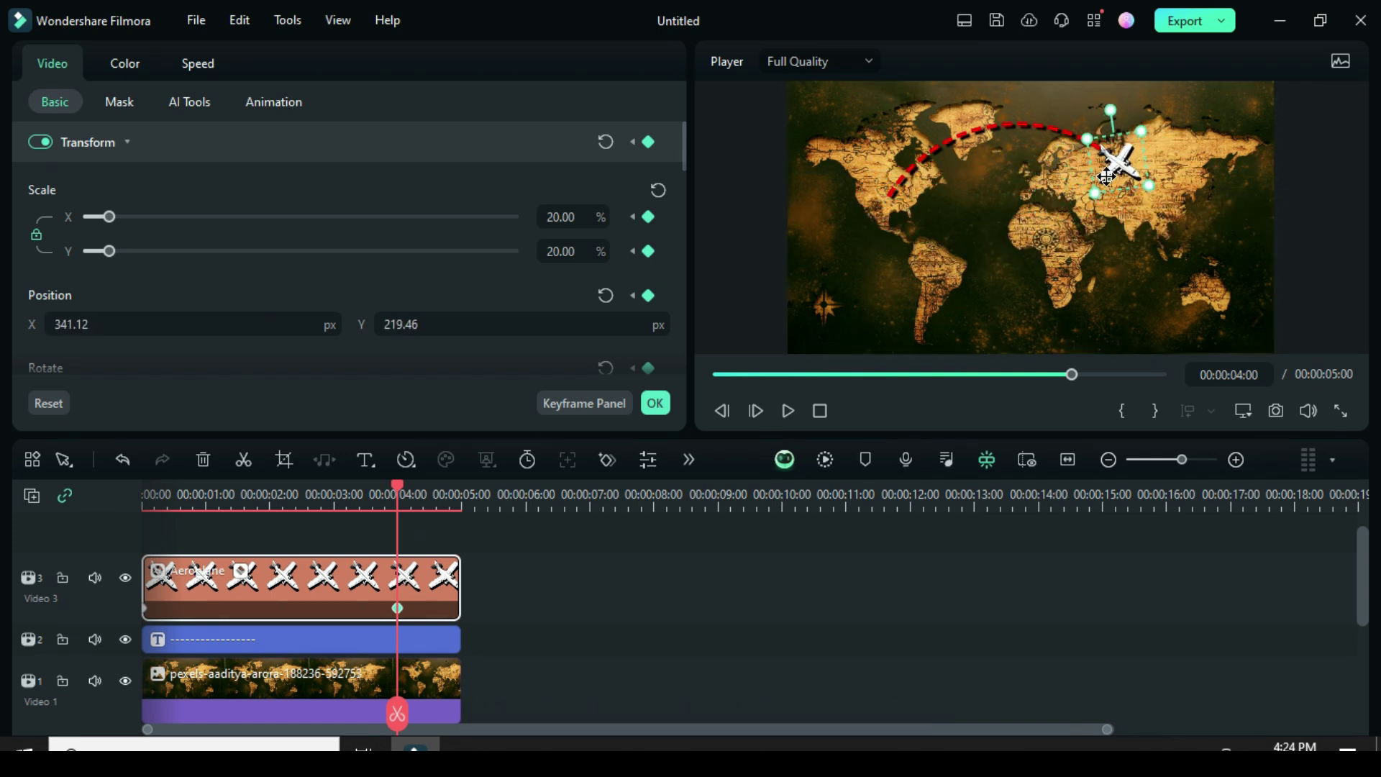
# Step: Play back the airplane flight and return to the start
pyautogui.click(655, 402)
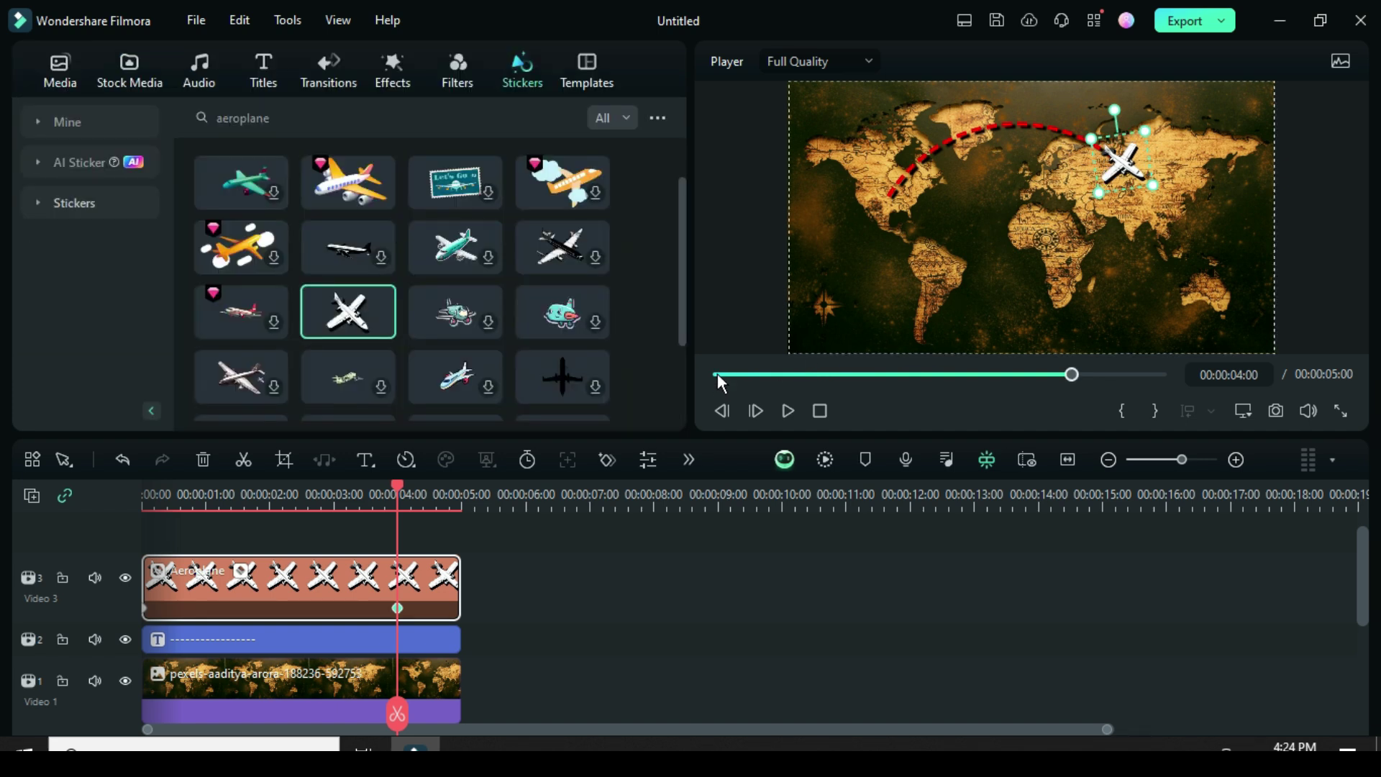
pyautogui.click(718, 373)
pyautogui.click(788, 410)
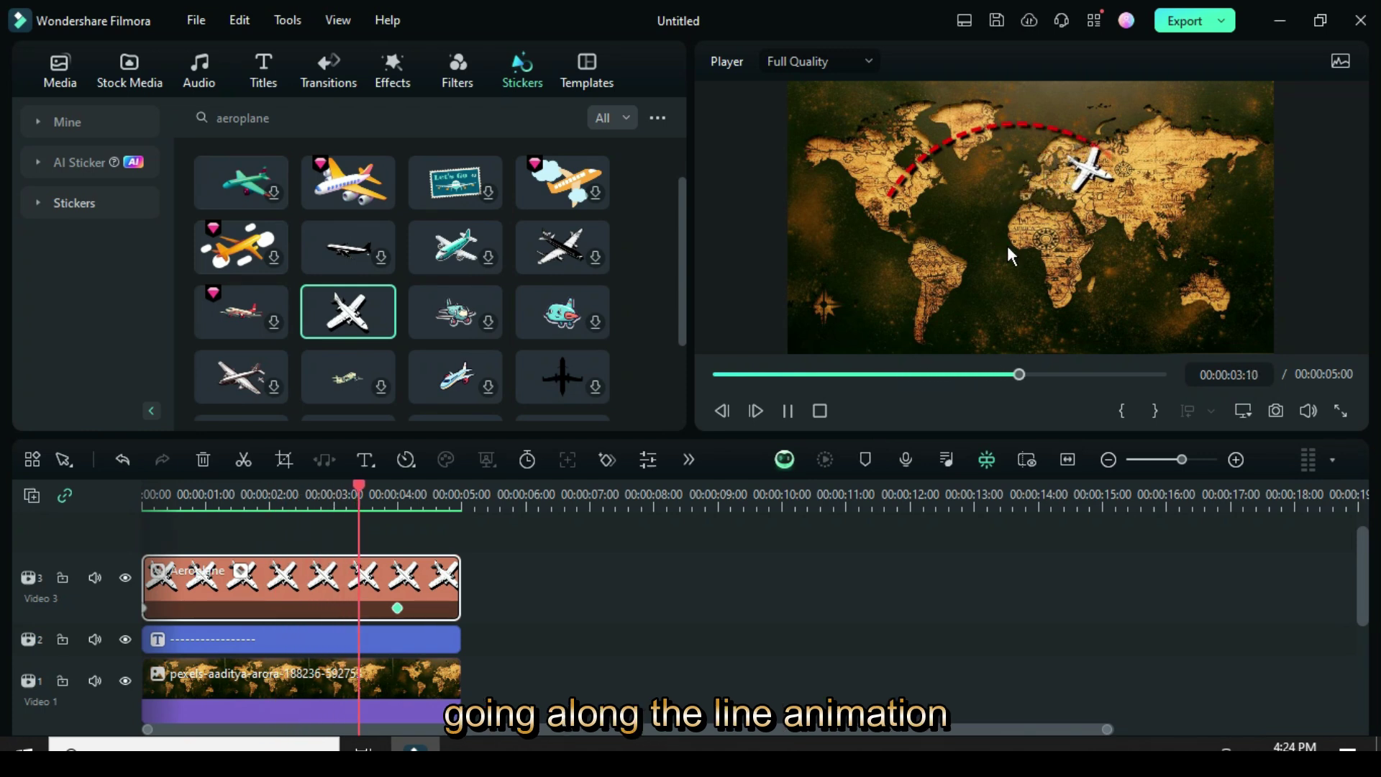
pyautogui.click(716, 375)
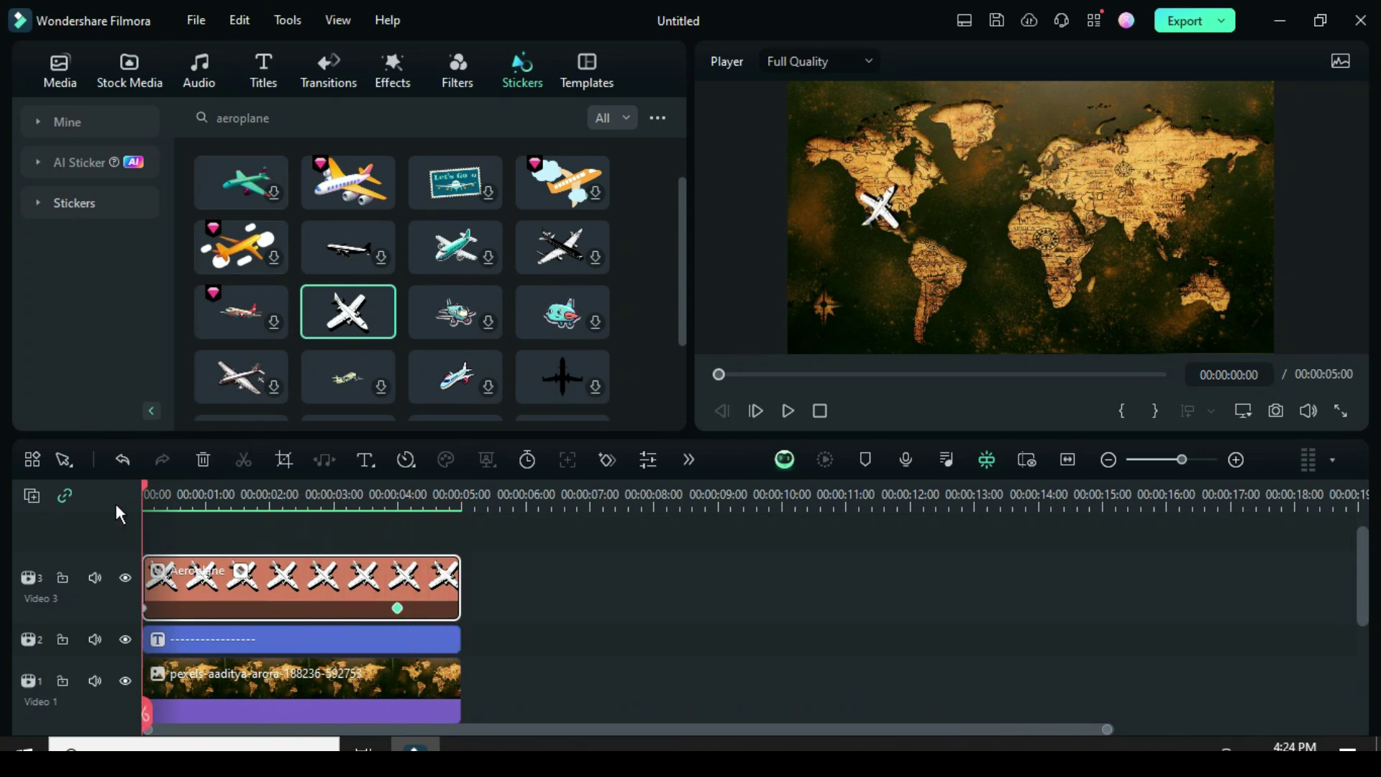
# Step: At the 2-second mark, raise the airplane's Position Y to about 365 so it sits on the arc
pyautogui.moveTo(143, 484); pyautogui.dragTo(272, 493)
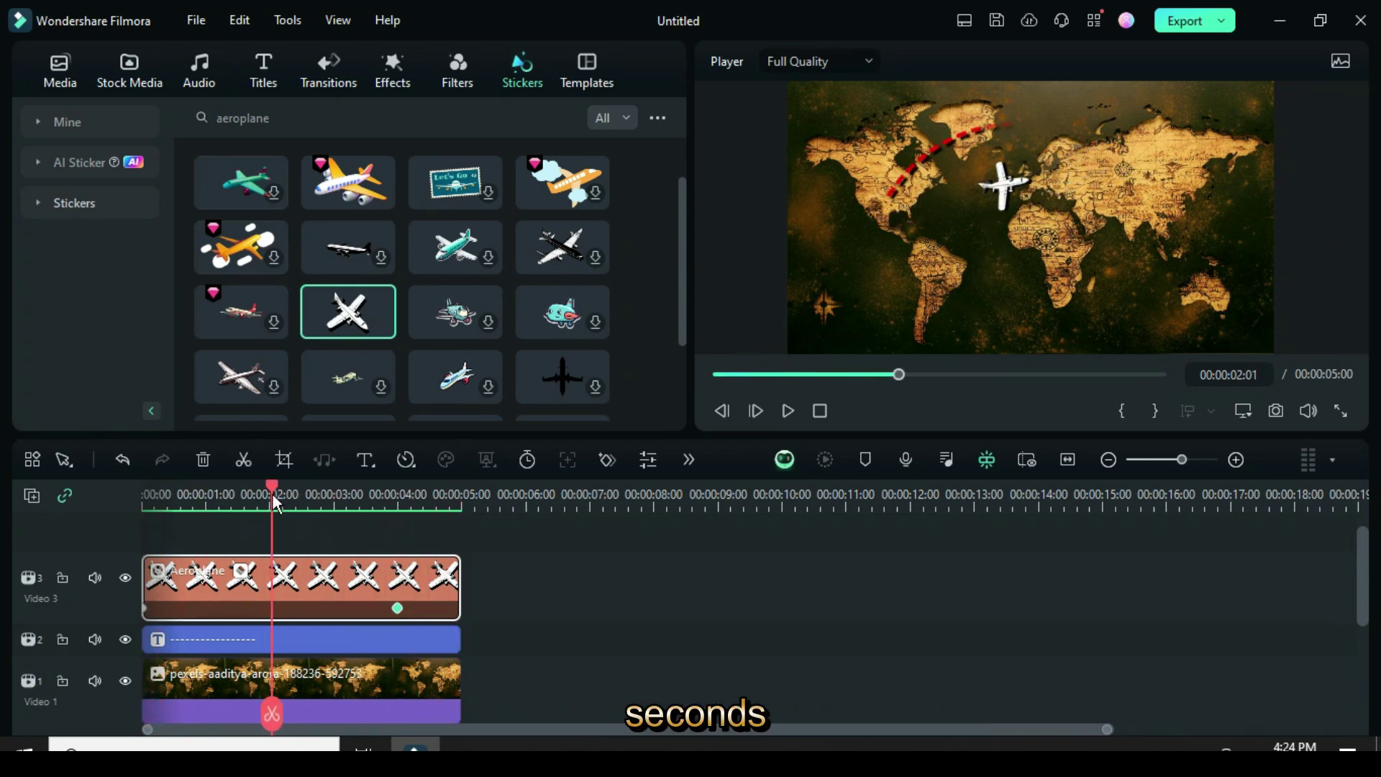
pyautogui.doubleClick(289, 594)
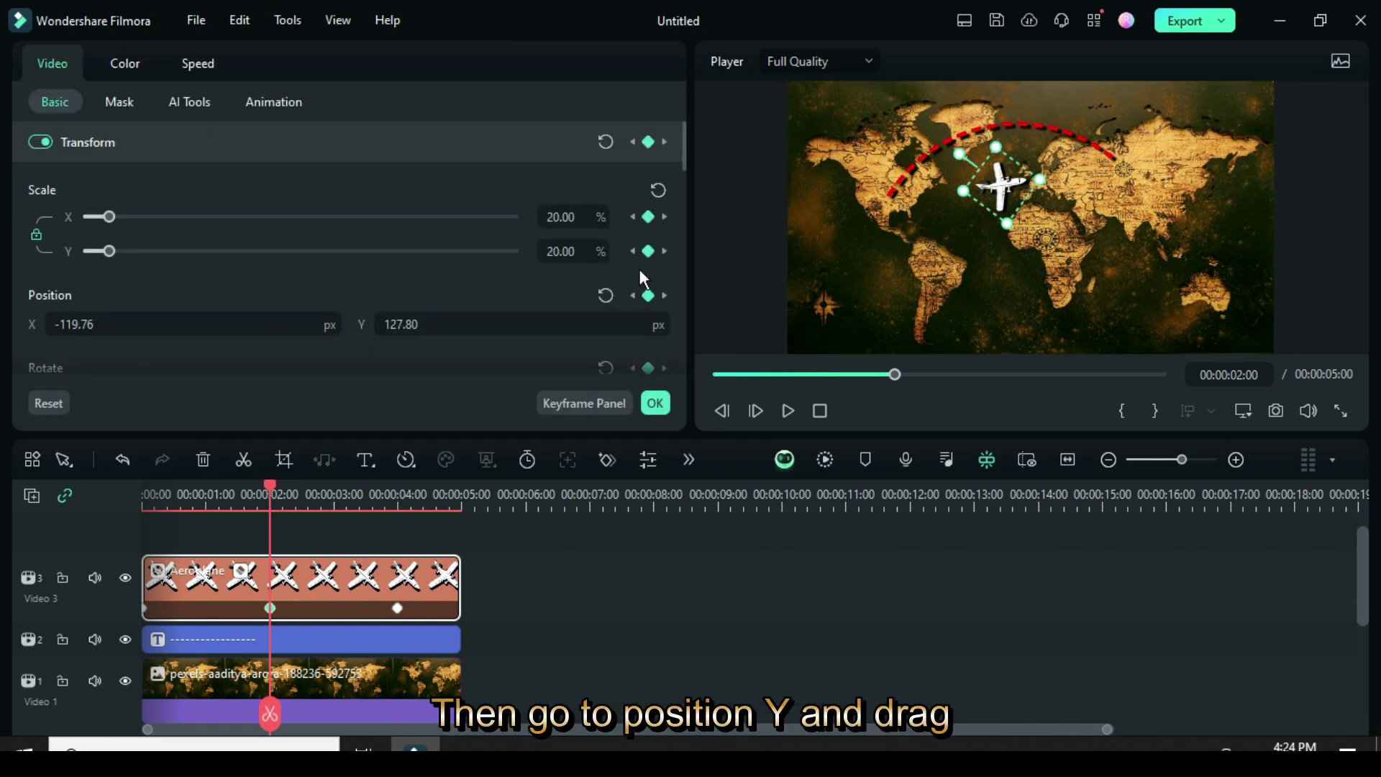
pyautogui.moveTo(396, 324); pyautogui.dragTo(434, 324)
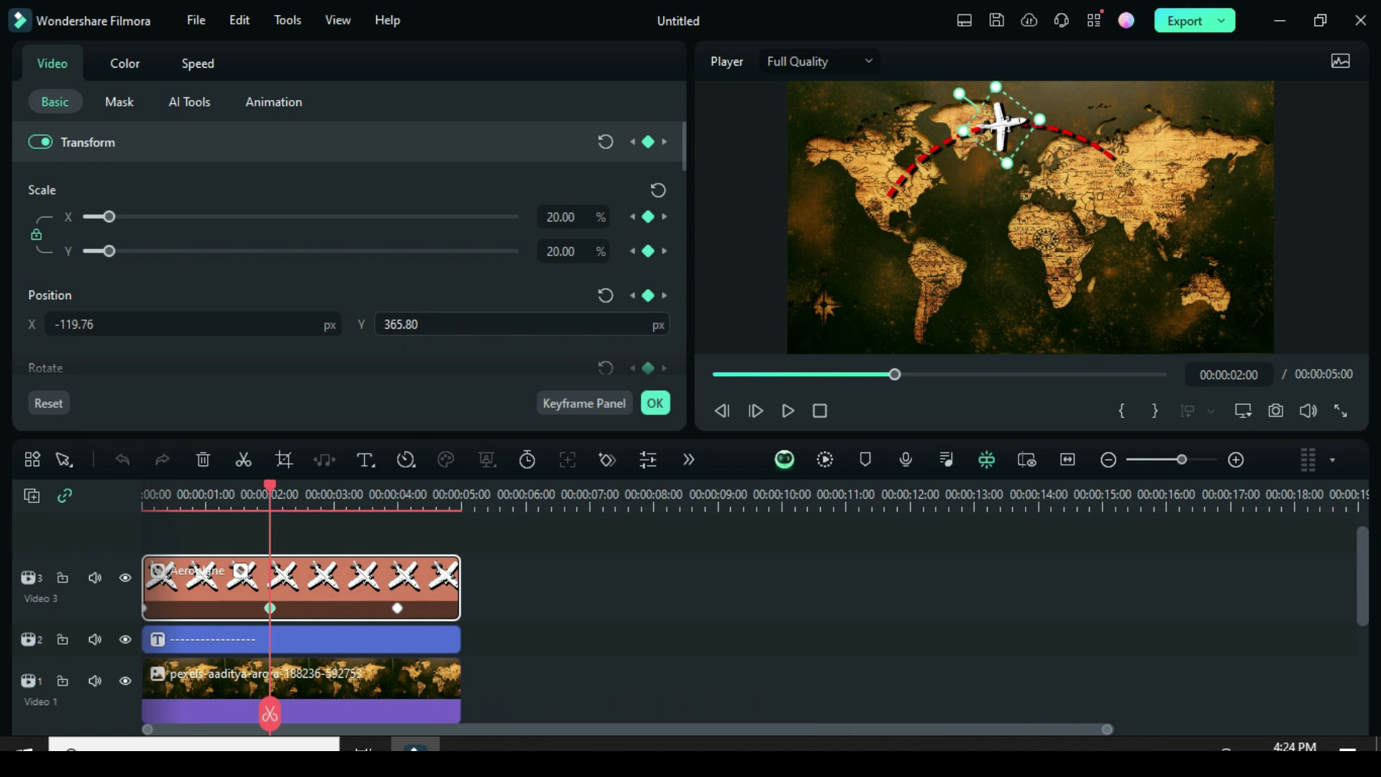
# Step: Ease the airplane's position keyframes in the Keyframe Panel, render a preview and play the flight
pyautogui.click(556, 402)
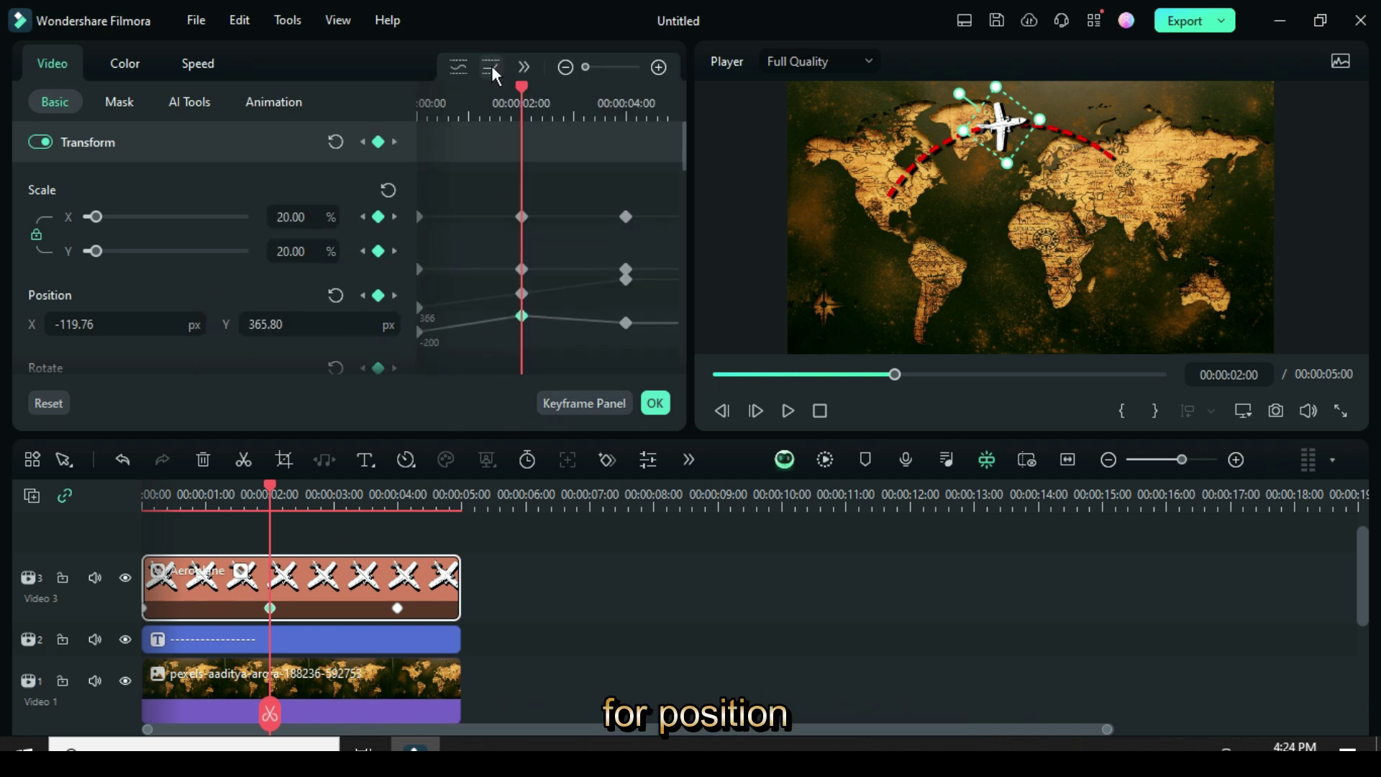
pyautogui.click(491, 66)
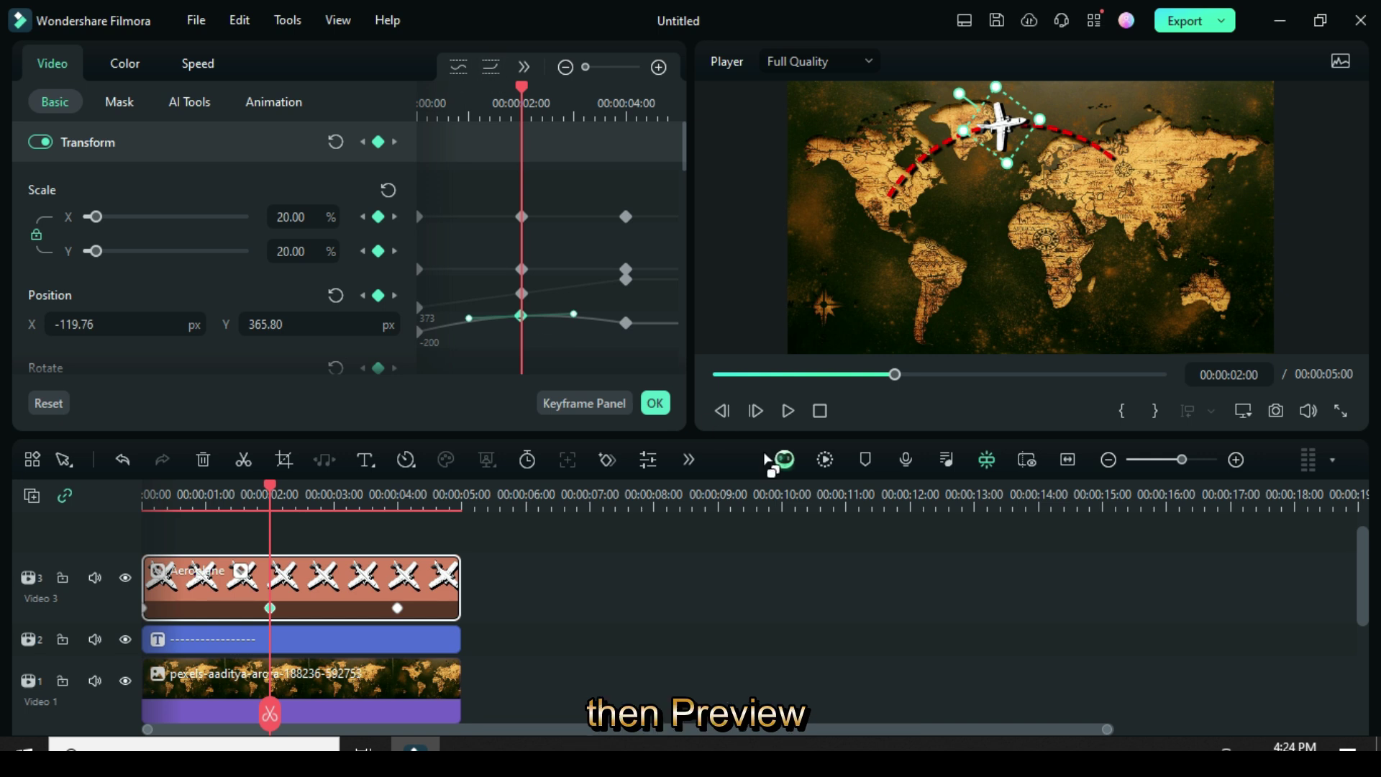
pyautogui.click(823, 461)
pyautogui.click(719, 375)
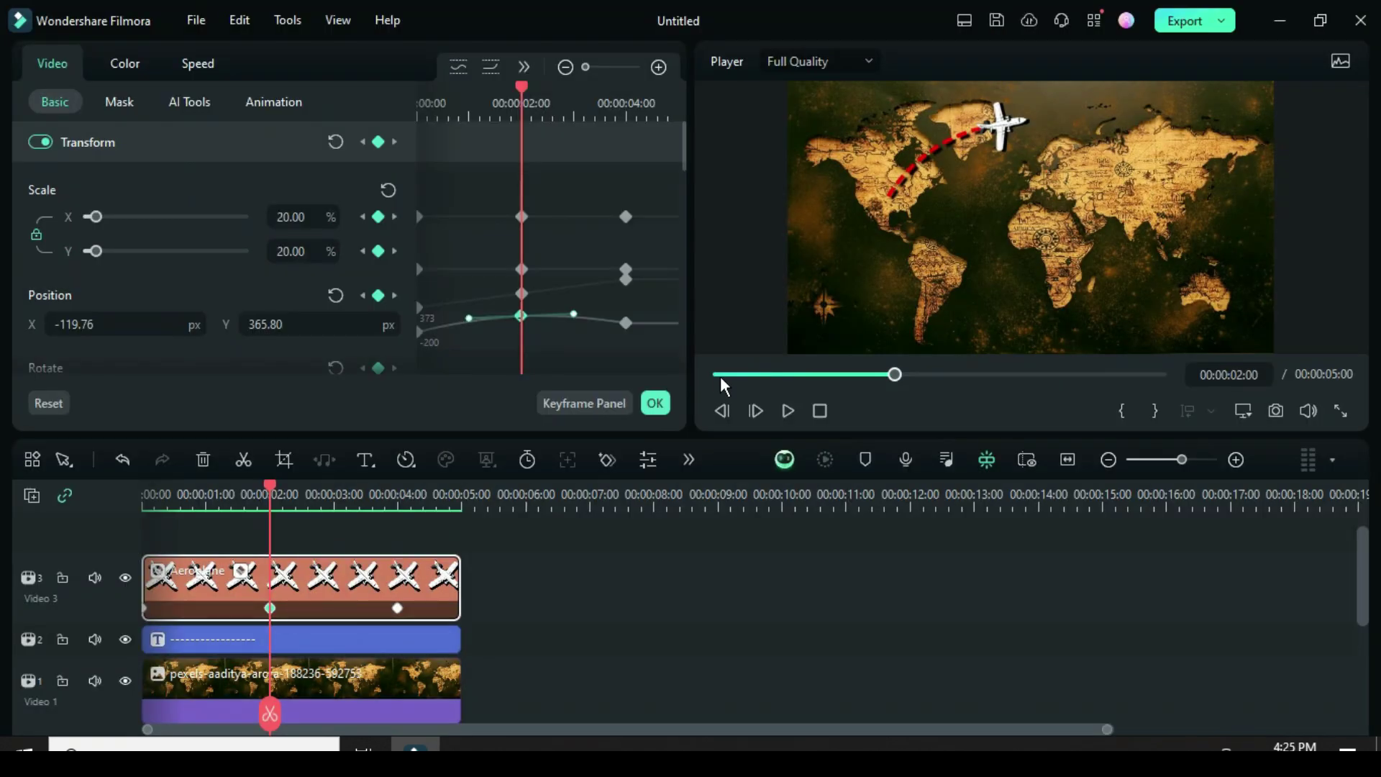
pyautogui.click(778, 411)
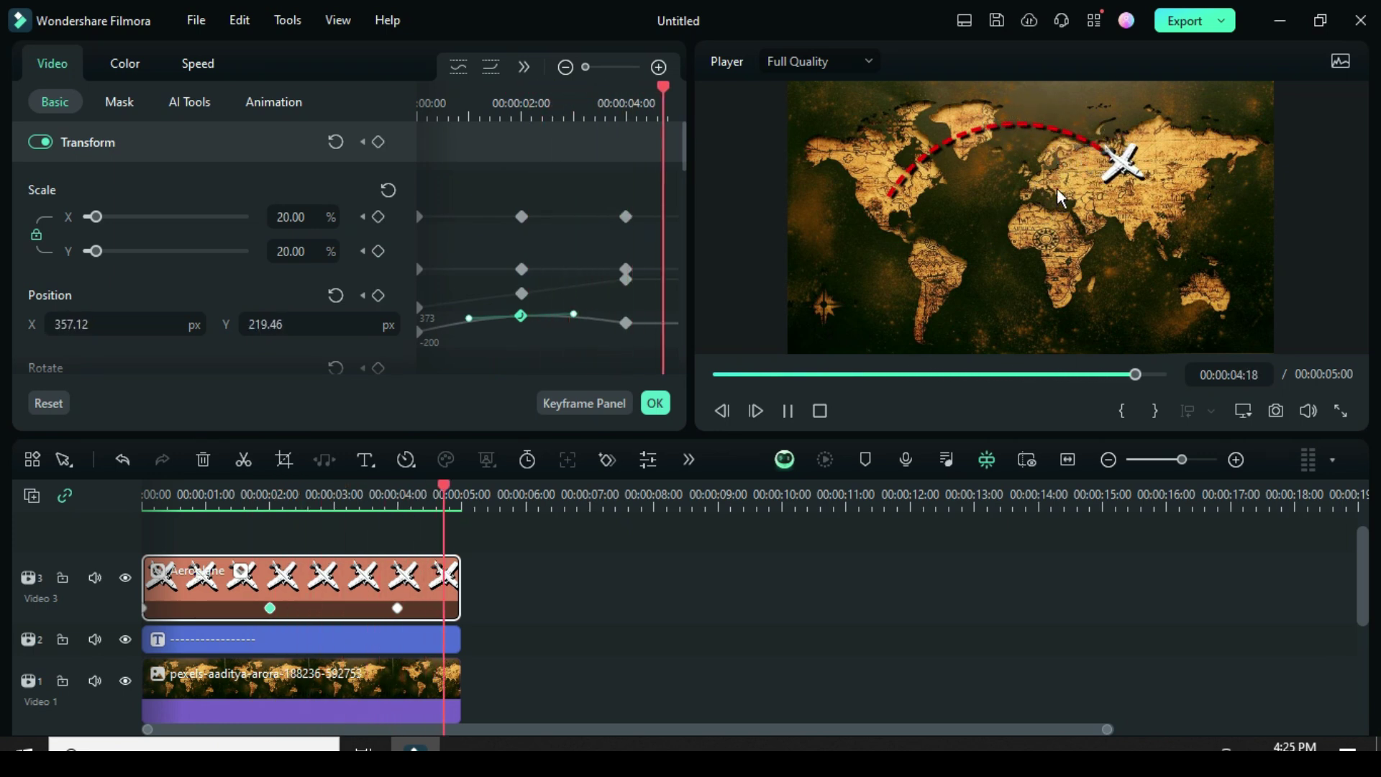
# Step: Replay the flight from the start and tweak the first position keyframe's ease curve
pyautogui.click(718, 374)
pyautogui.click(787, 410)
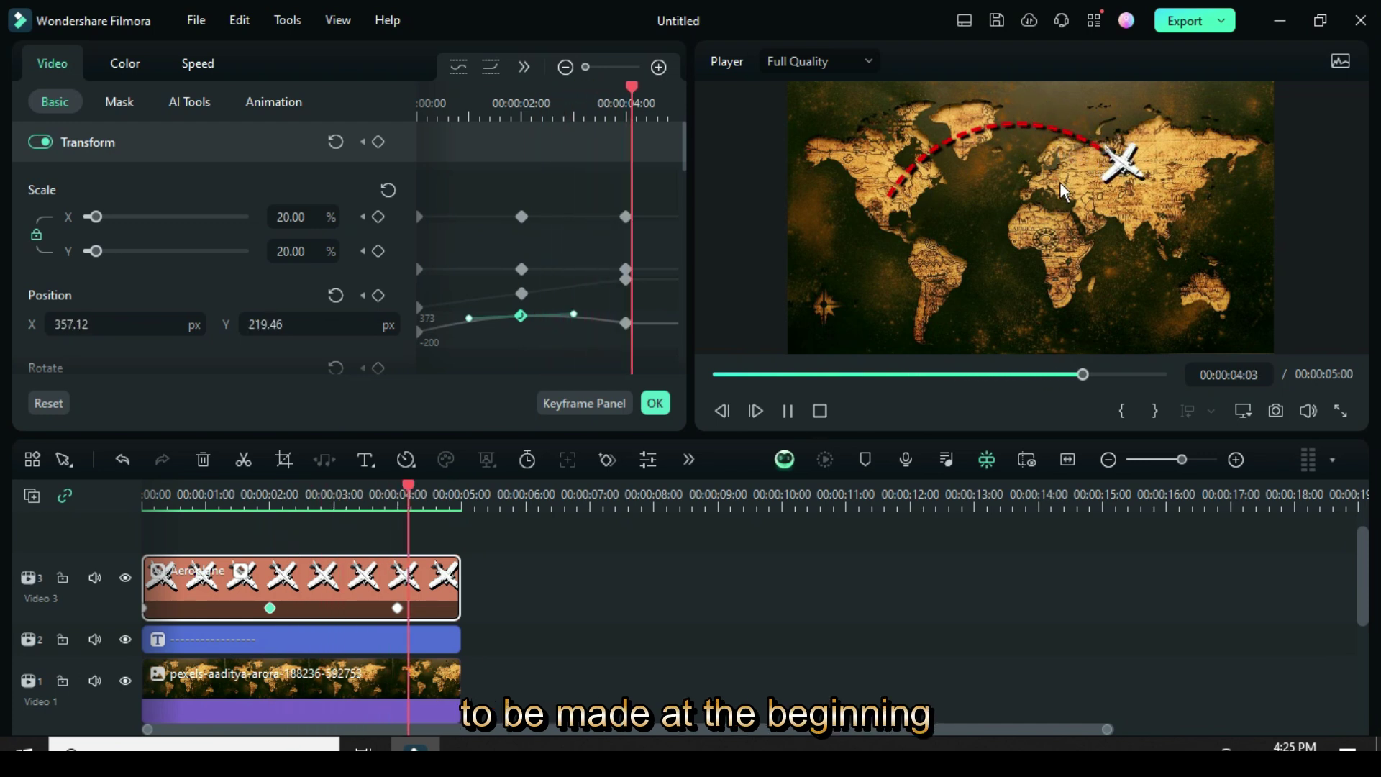
pyautogui.click(718, 375)
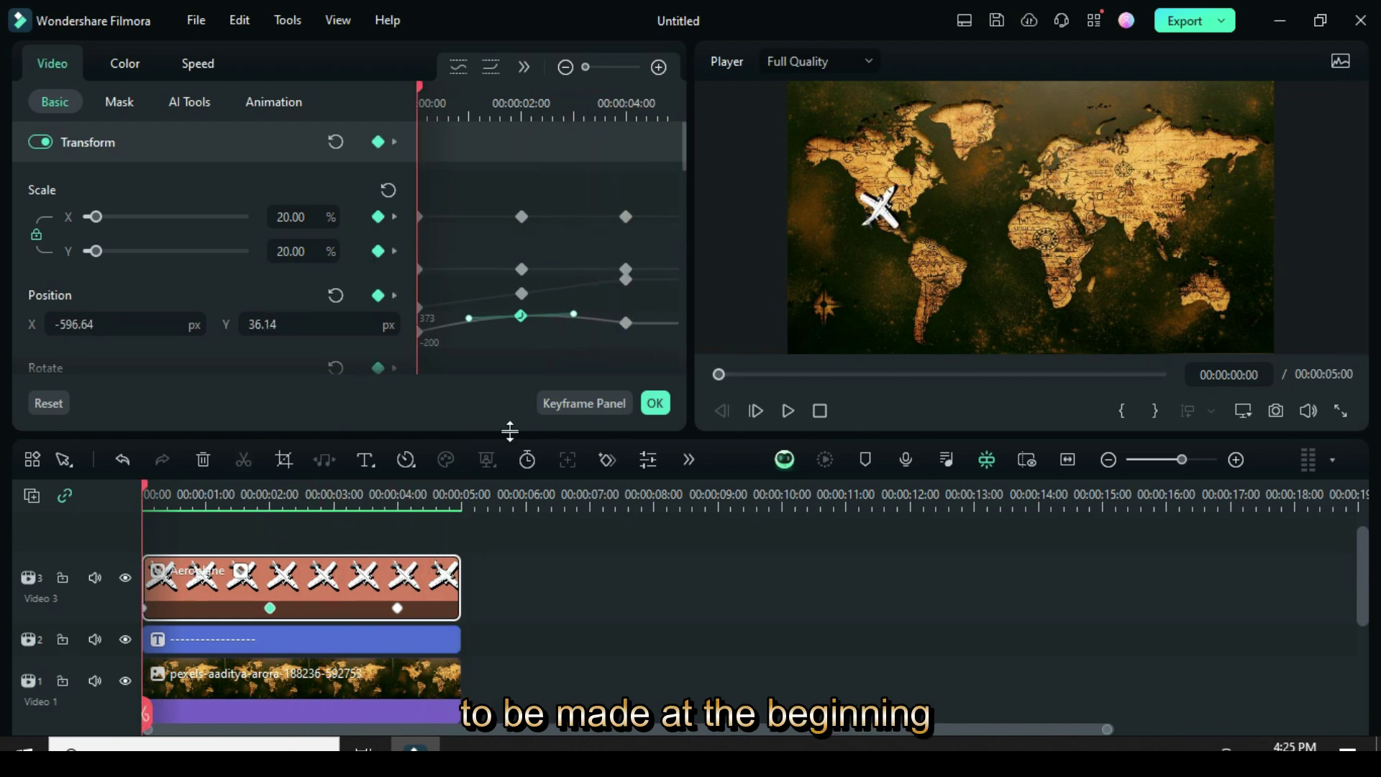
pyautogui.click(420, 332)
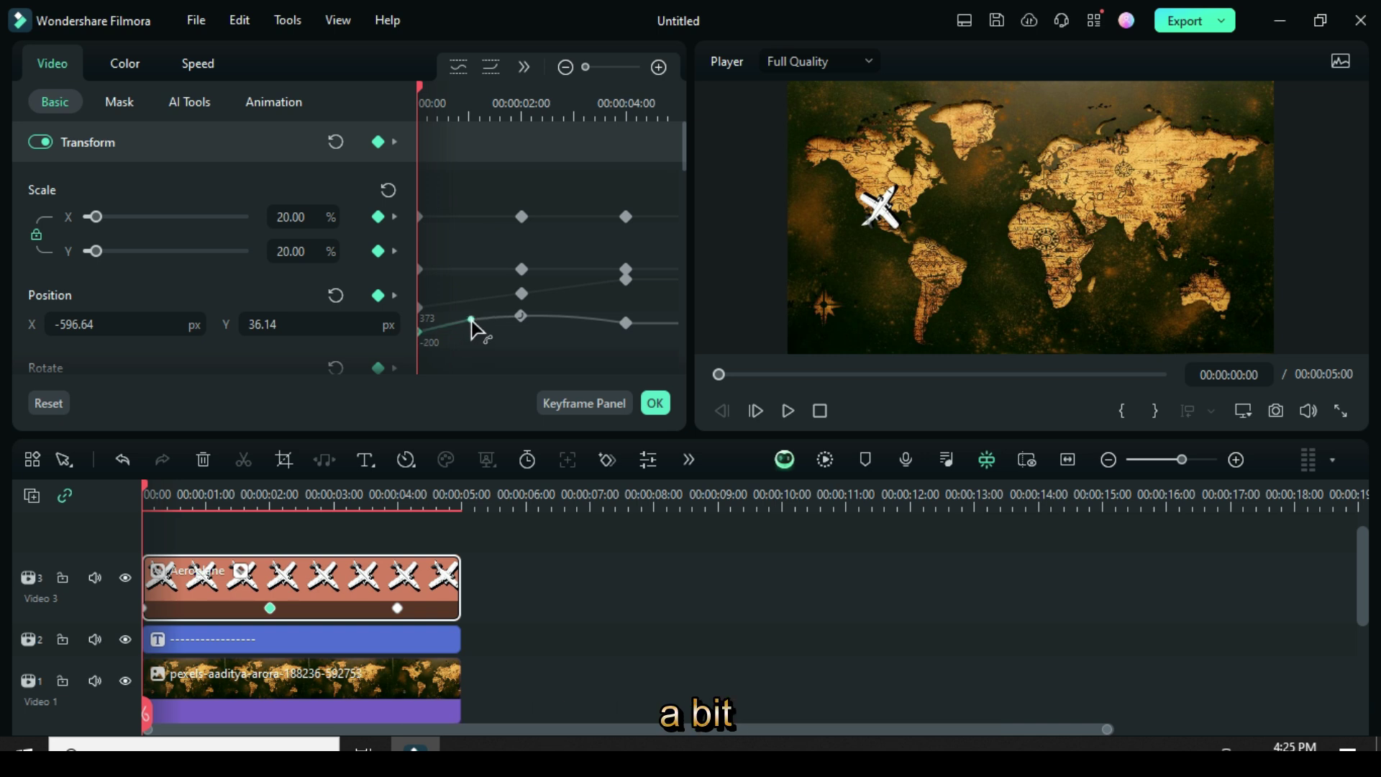
# Step: Render a preview and replay the adjusted flight from the beginning
pyautogui.click(822, 461)
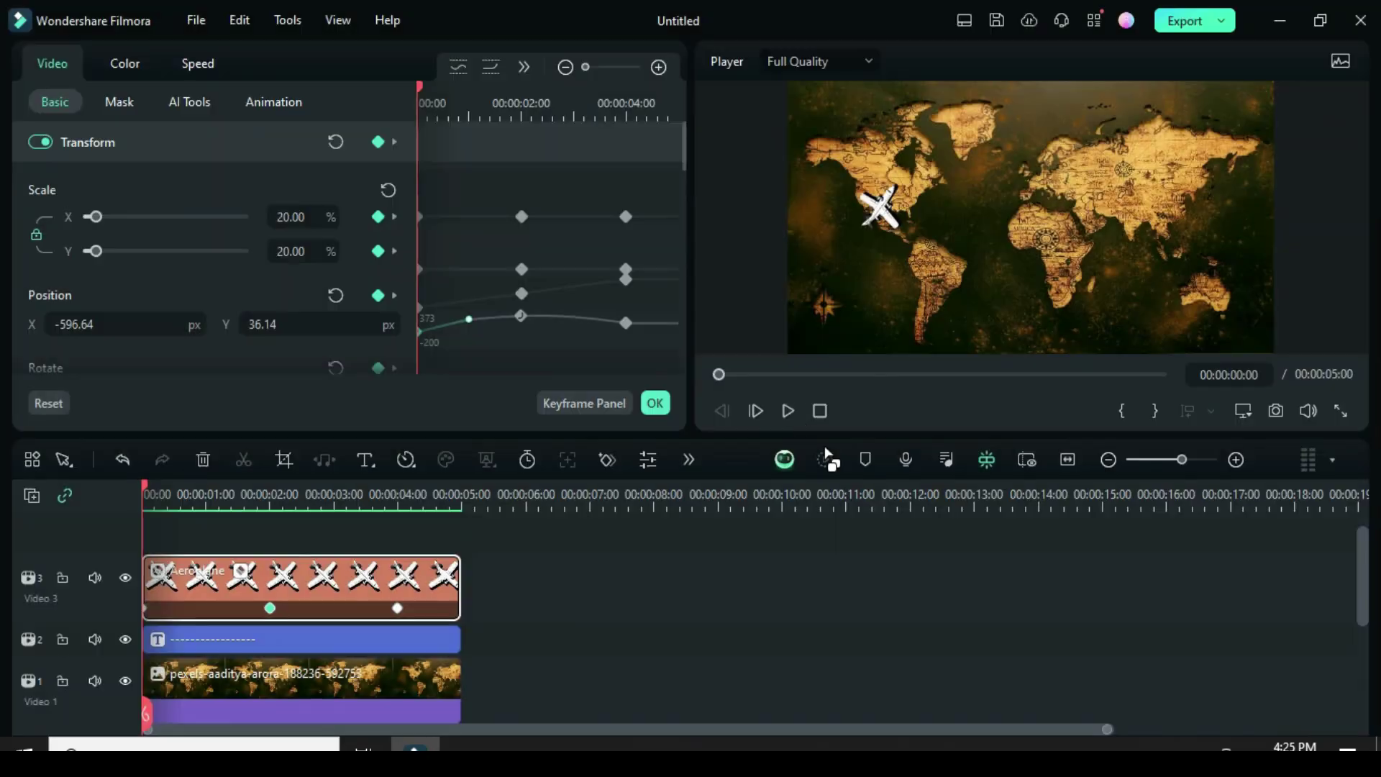
pyautogui.click(791, 410)
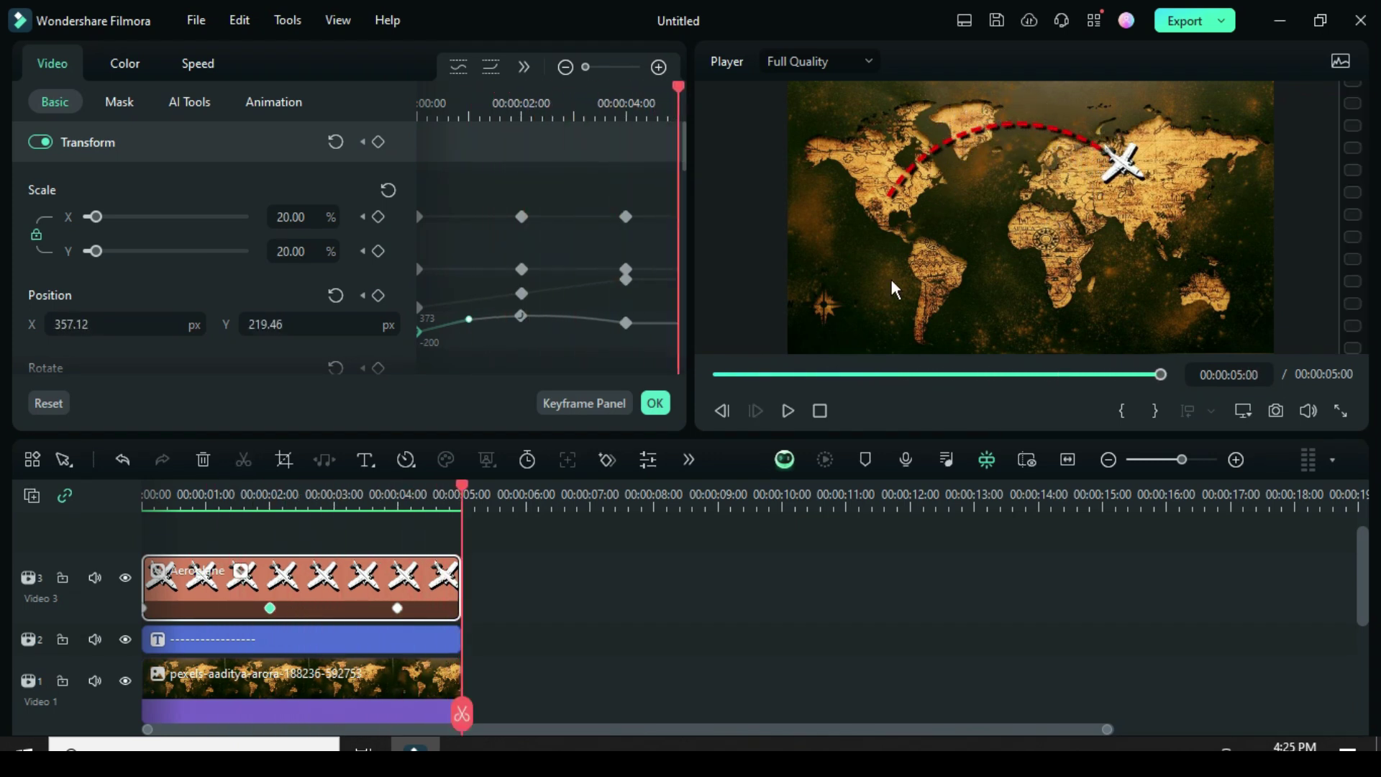
pyautogui.click(717, 376)
# Step: Apply the Edge Glow 04 effect to the world map clip and open the clip's properties
pyautogui.click(655, 403)
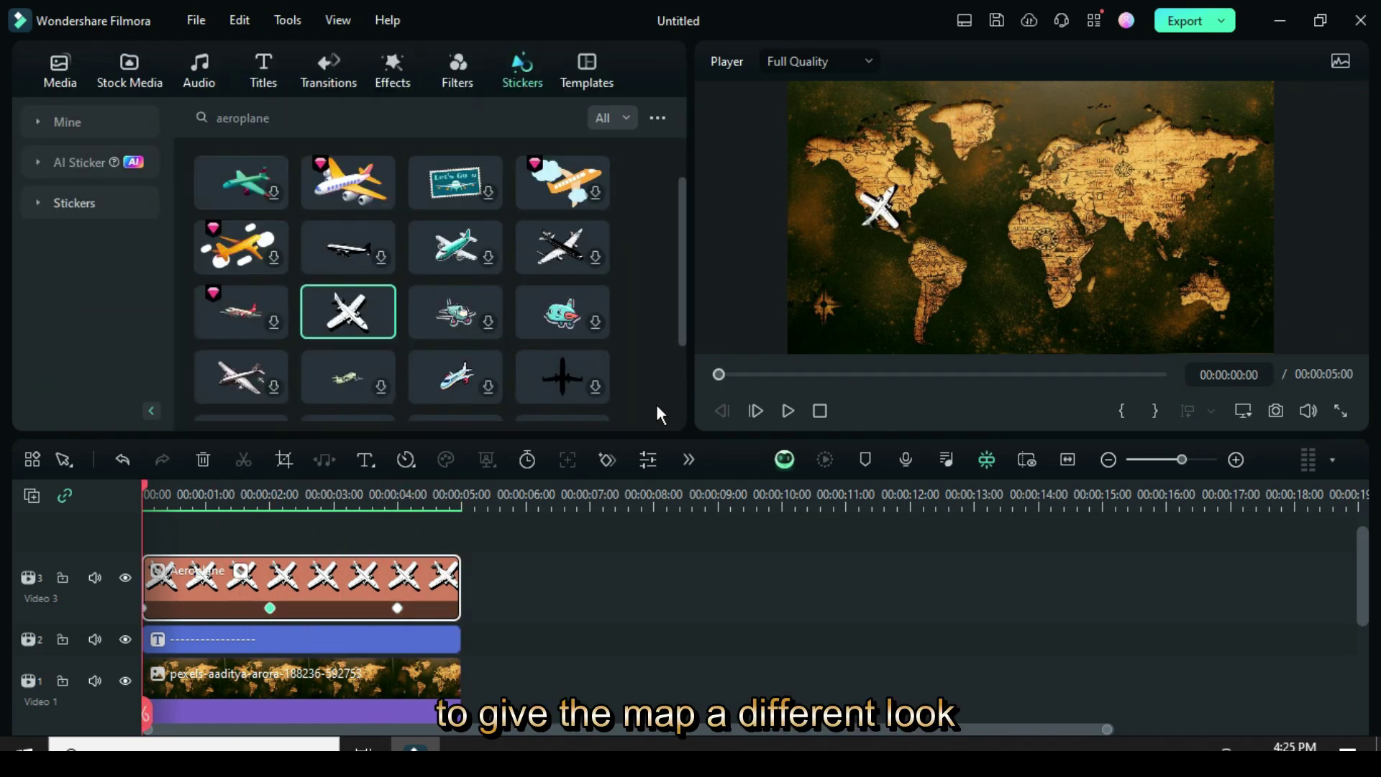
pyautogui.scroll(-2, 333, 621)
pyautogui.click(331, 623)
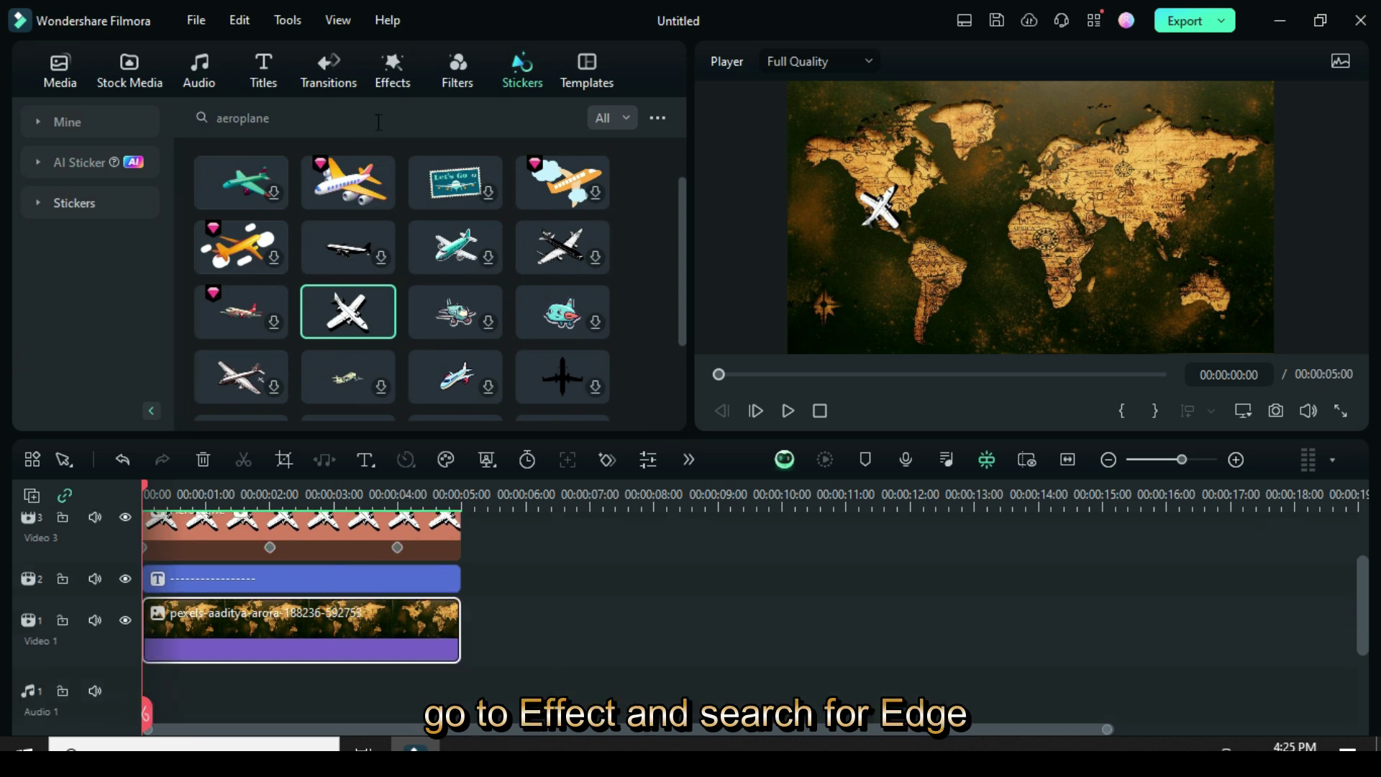
pyautogui.click(391, 74)
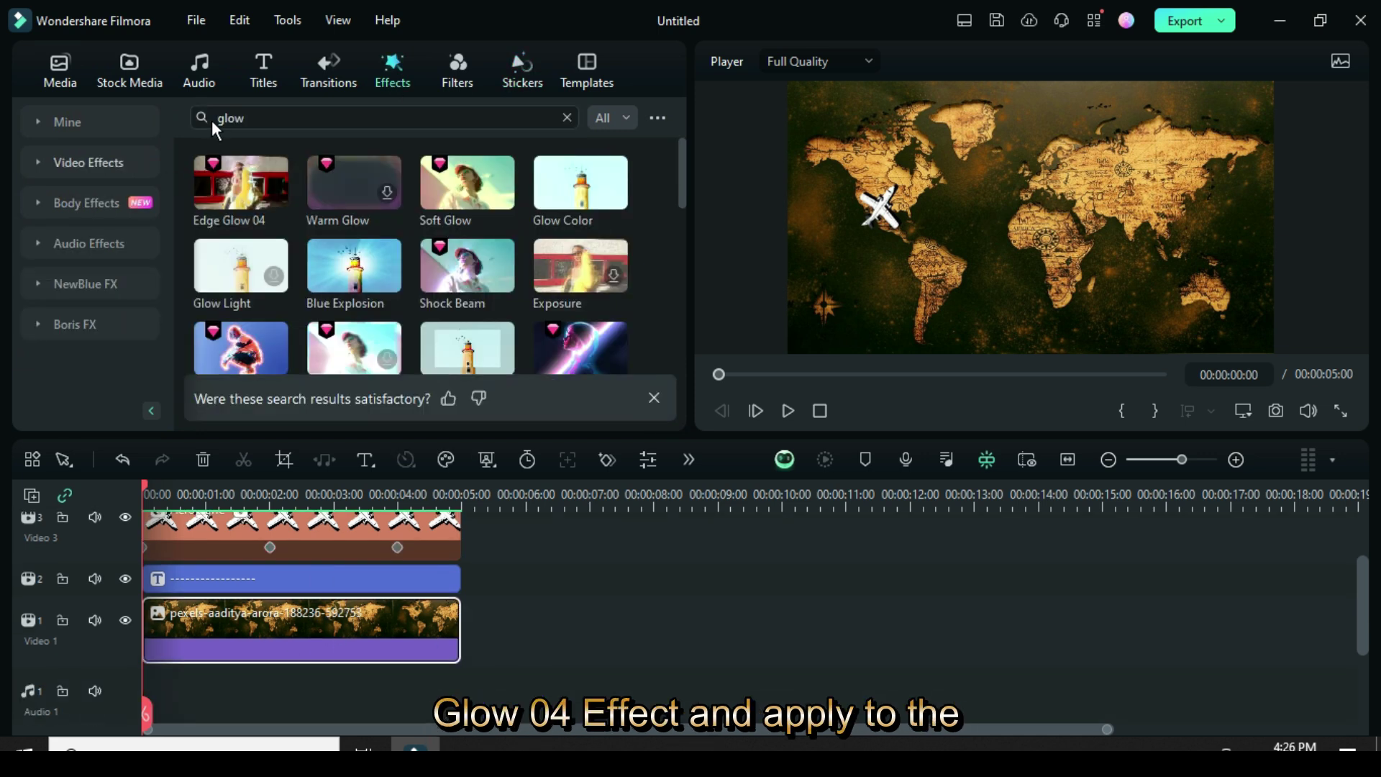
pyautogui.moveTo(239, 183)
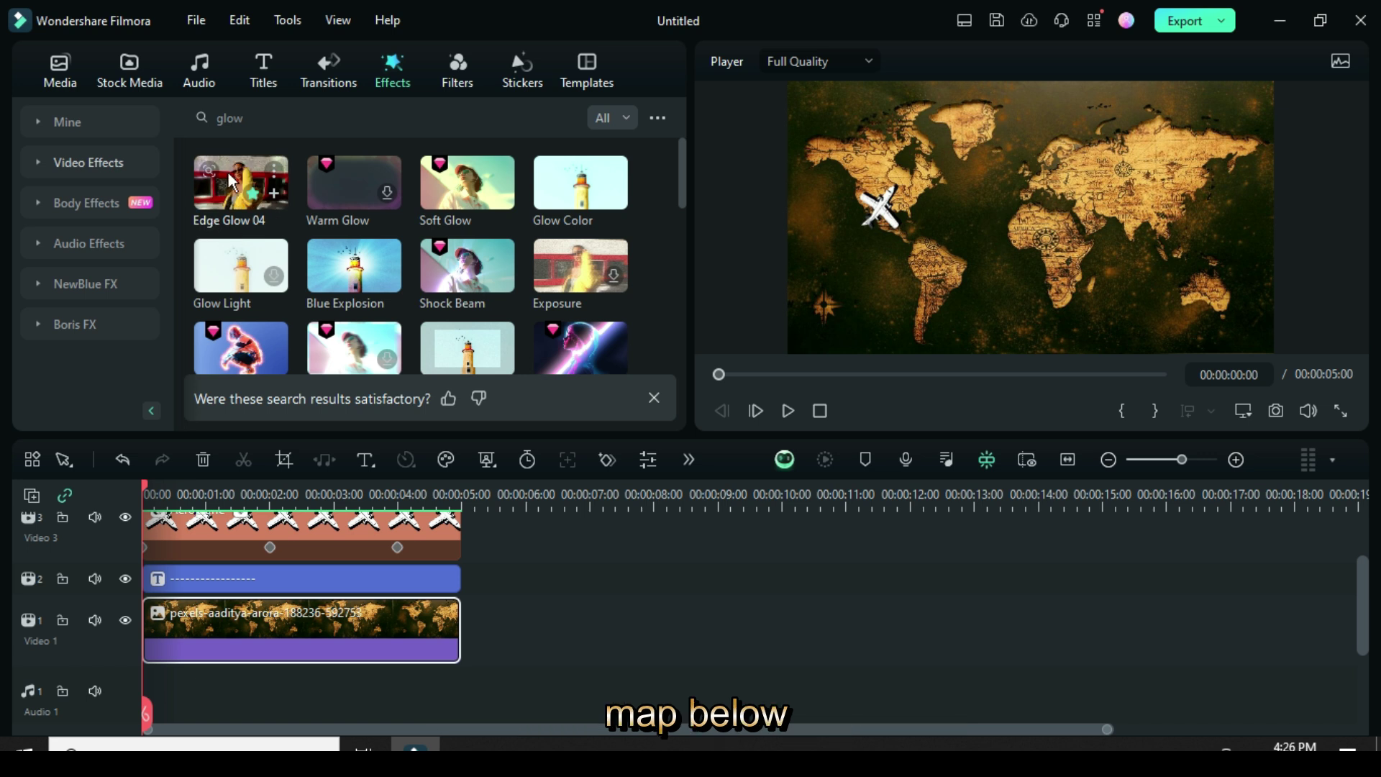
pyautogui.moveTo(228, 172); pyautogui.dragTo(270, 615)
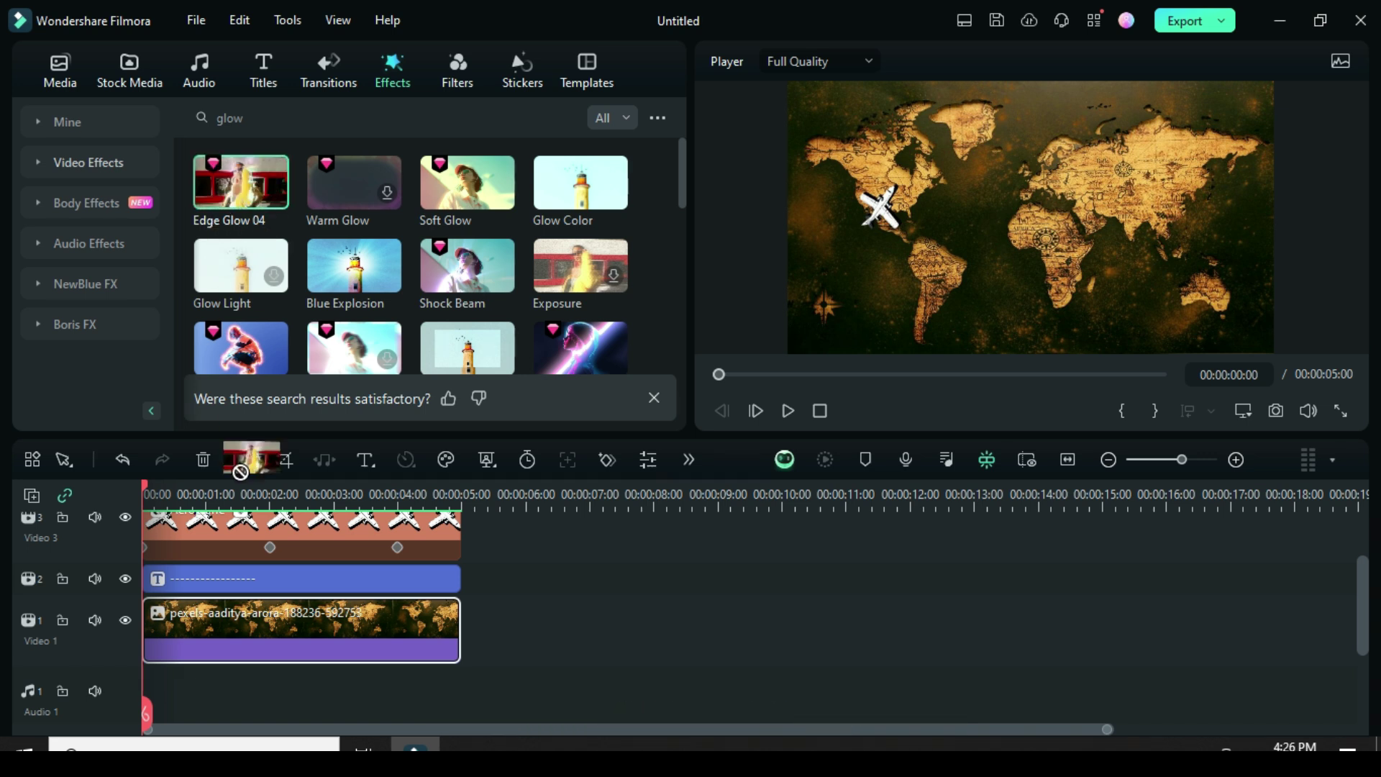
pyautogui.doubleClick(308, 619)
# Step: Set Edge Glow 04 to size 20 and strength 50 and confirm
pyautogui.click(578, 407)
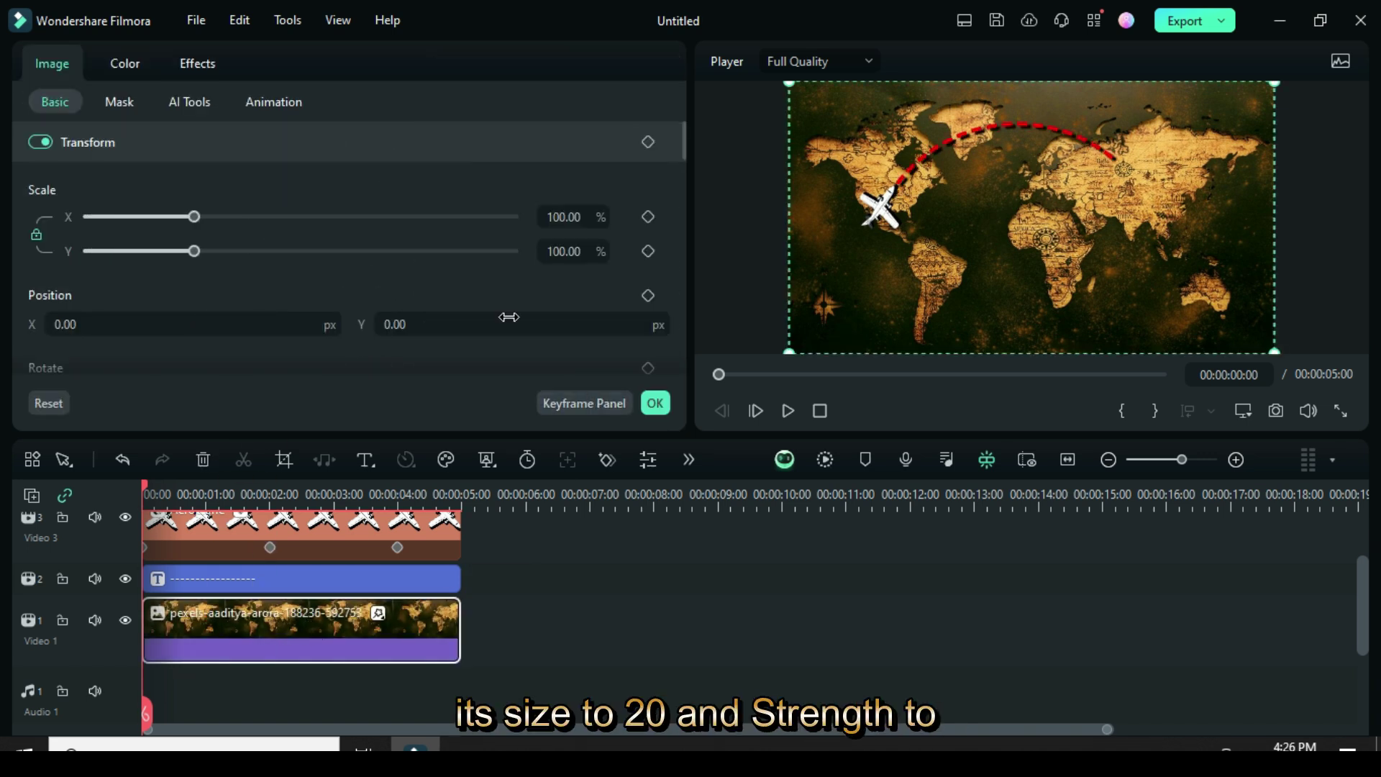
pyautogui.click(199, 62)
pyautogui.write('20')
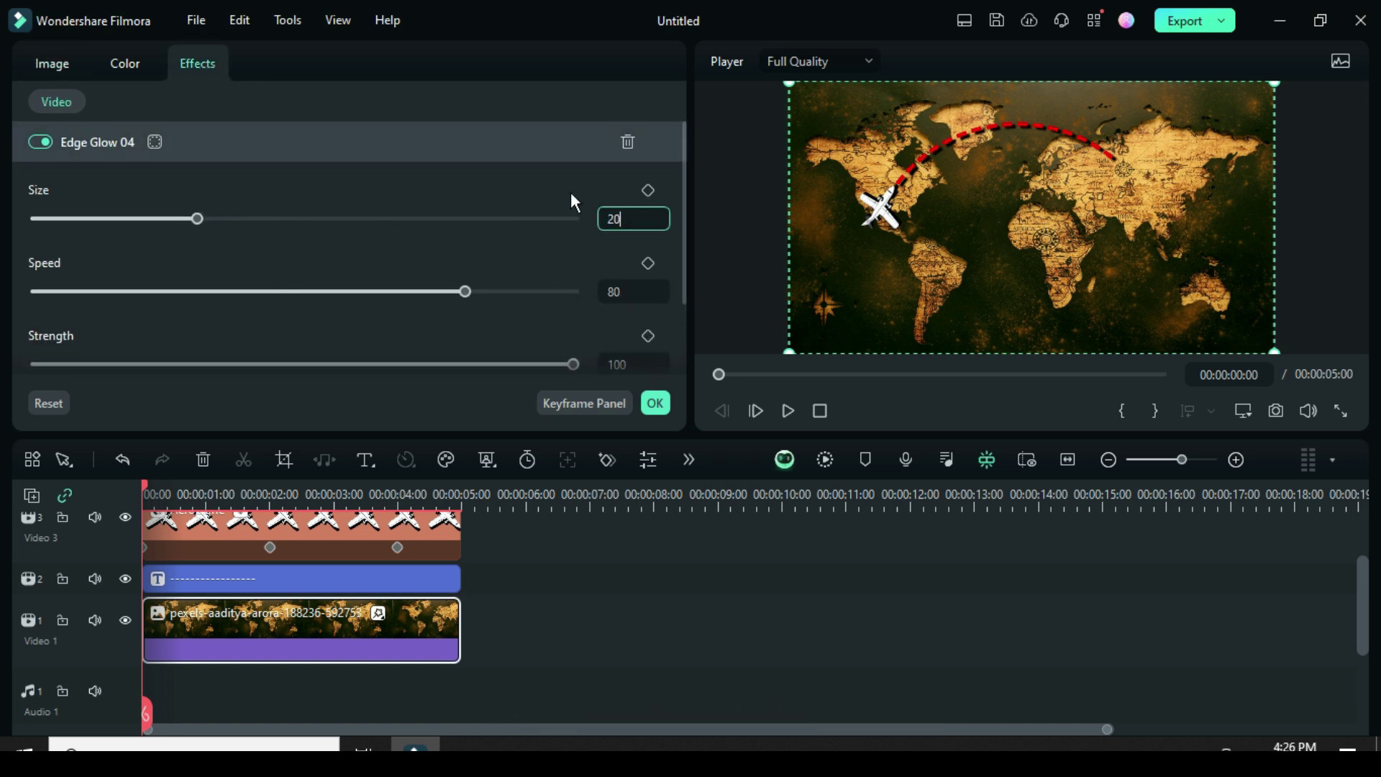
pyautogui.press('Return')
pyautogui.scroll(-2, 439, 260)
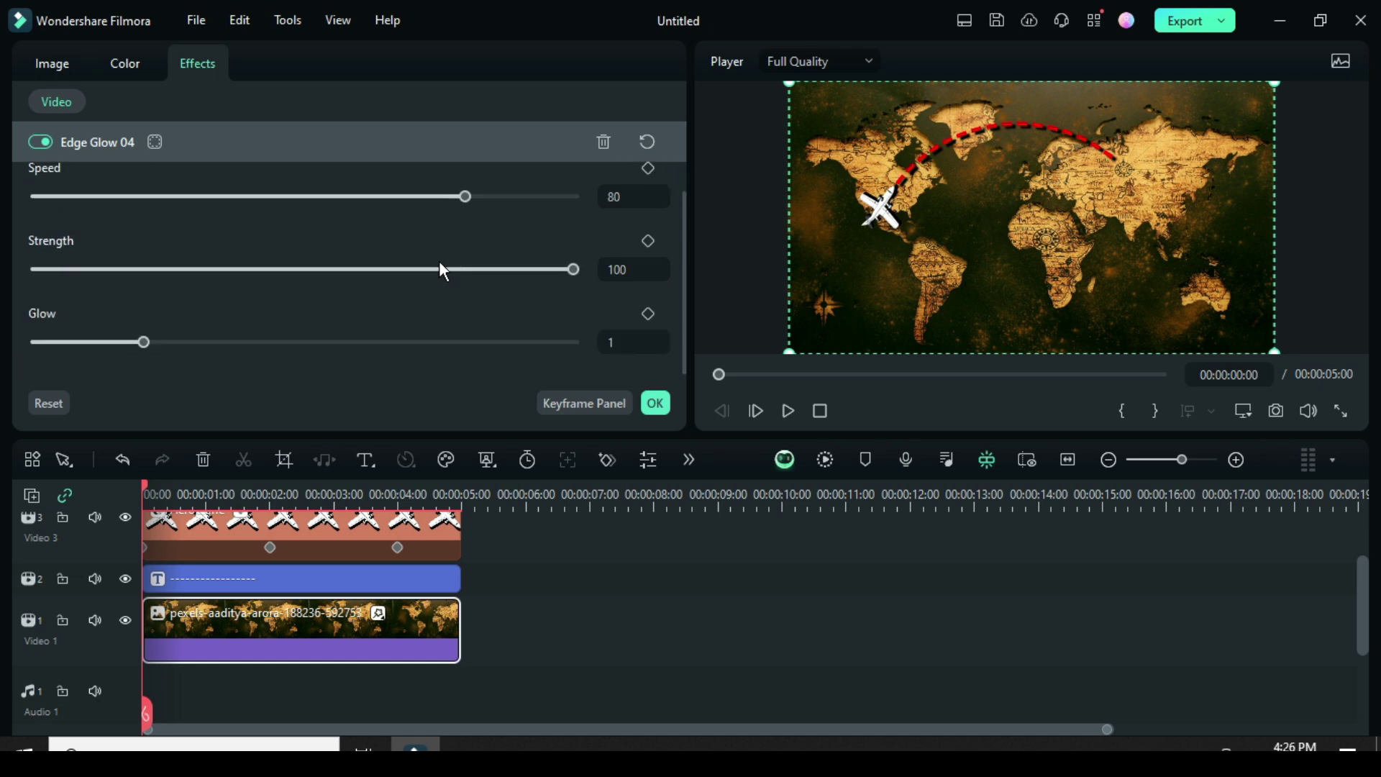
pyautogui.doubleClick(633, 270)
pyautogui.write('50')
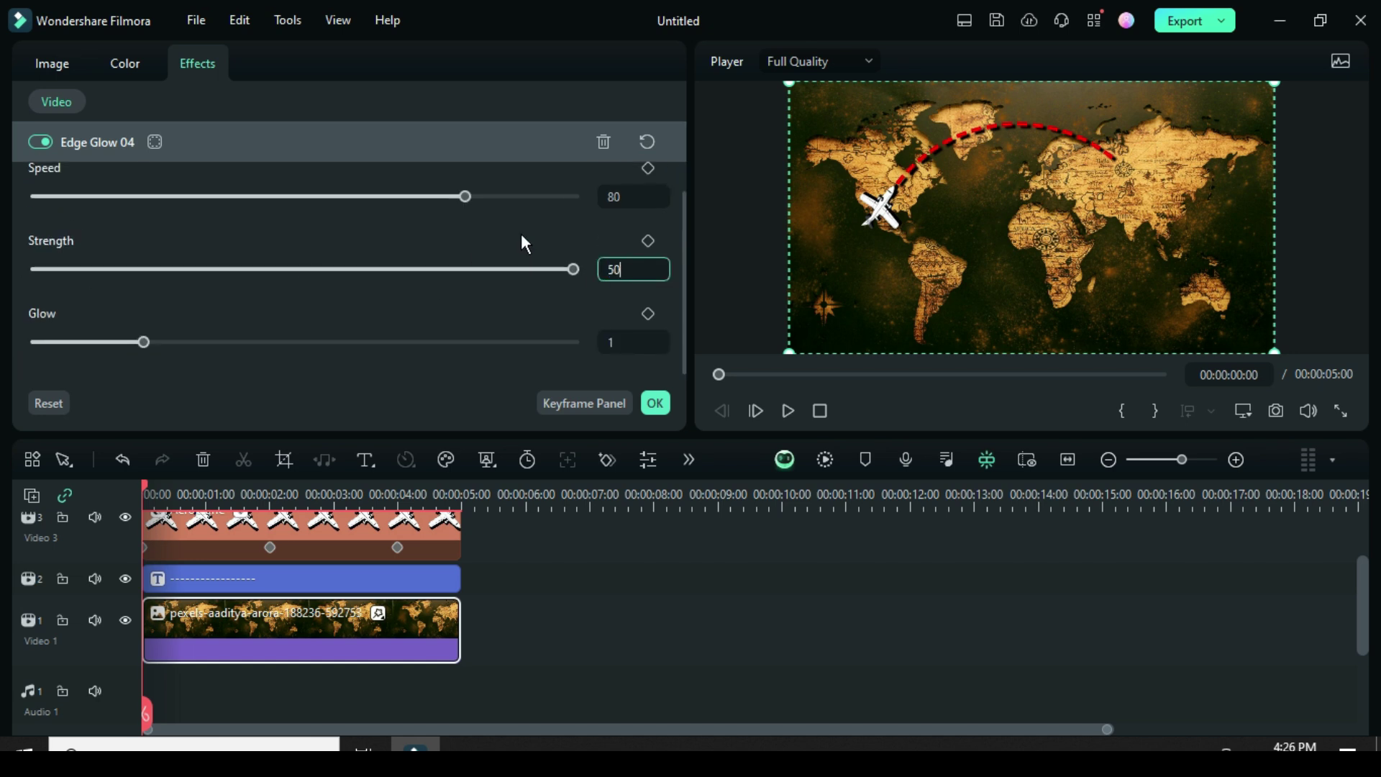
pyautogui.press('Return')
pyautogui.click(653, 403)
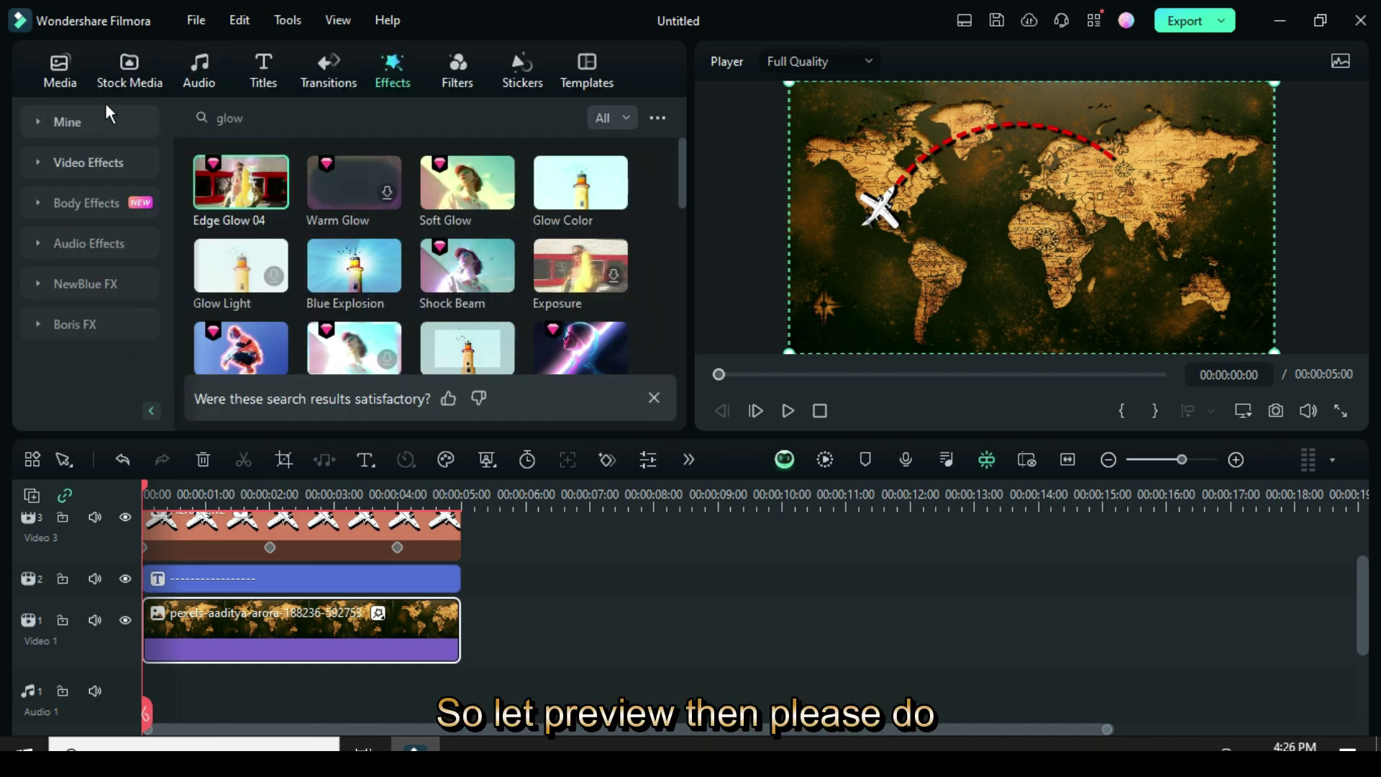
# Step: Render a preview and play the full flight animation, the aeroplane following the dashed arc, then return to the start
pyautogui.click(60, 70)
pyautogui.scroll(1, 358, 578)
pyautogui.click(824, 459)
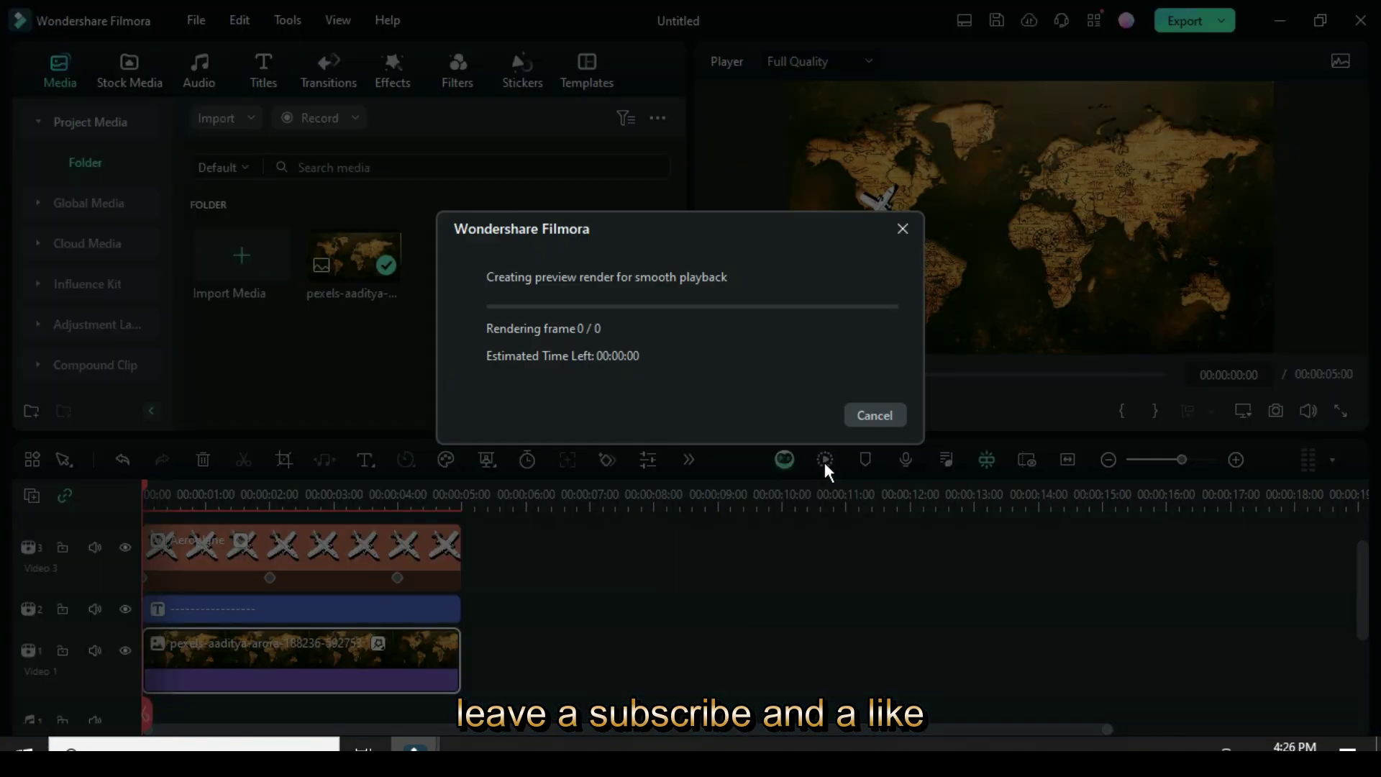
pyautogui.click(786, 411)
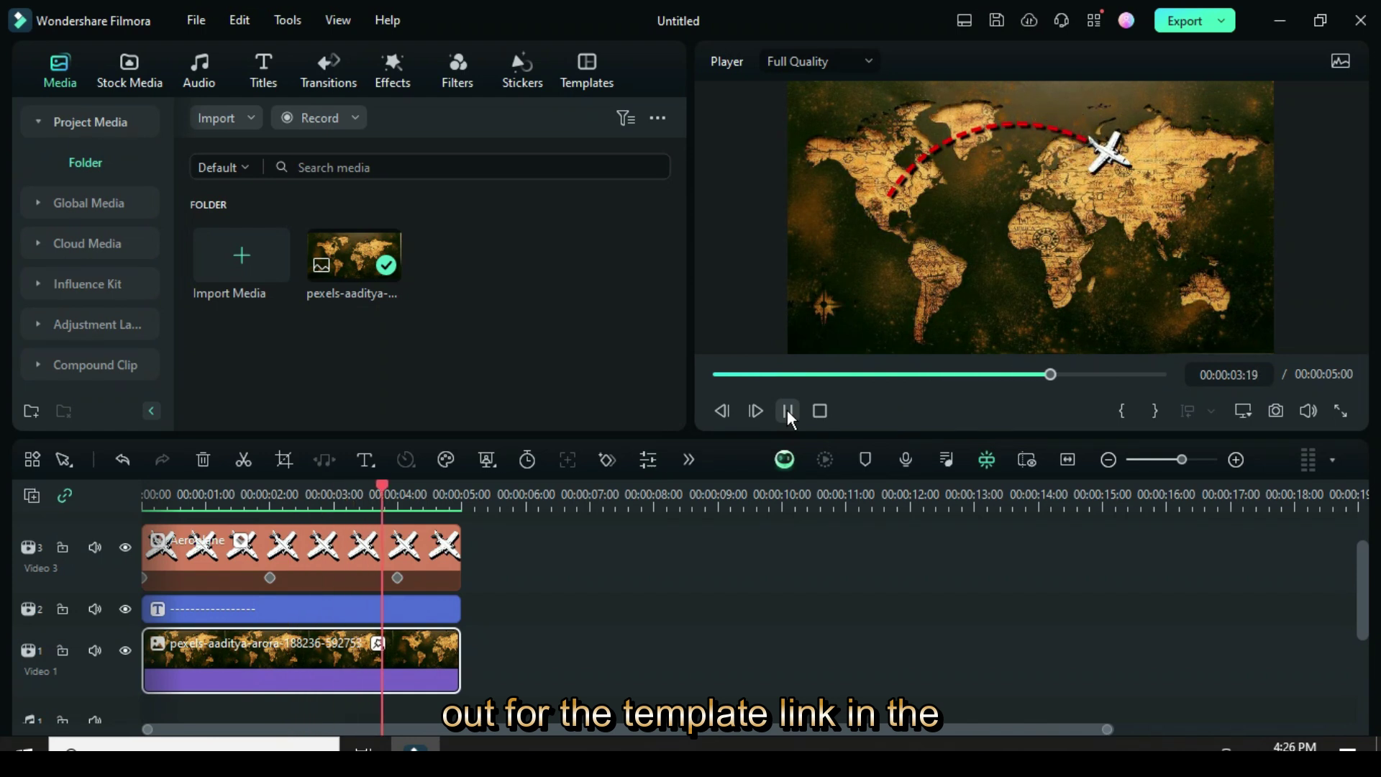
pyautogui.click(718, 374)
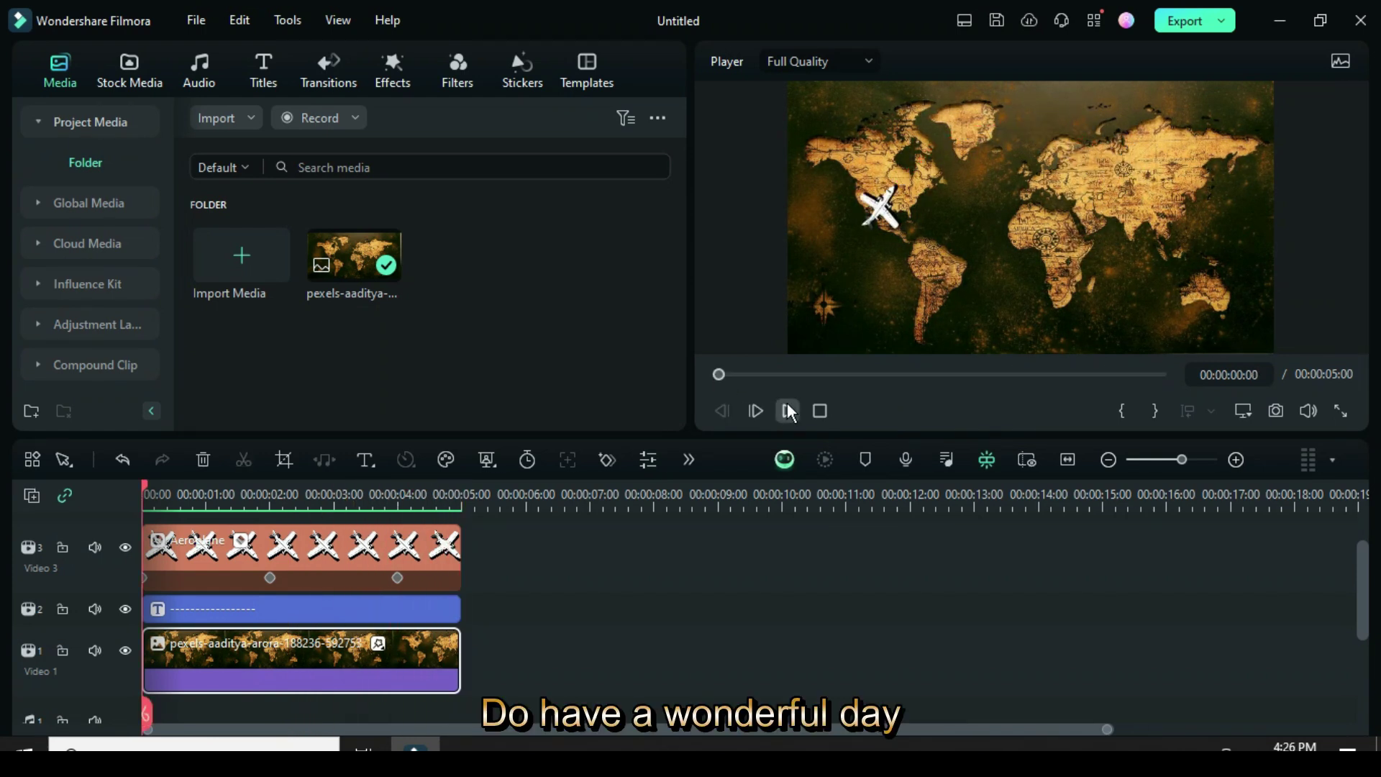